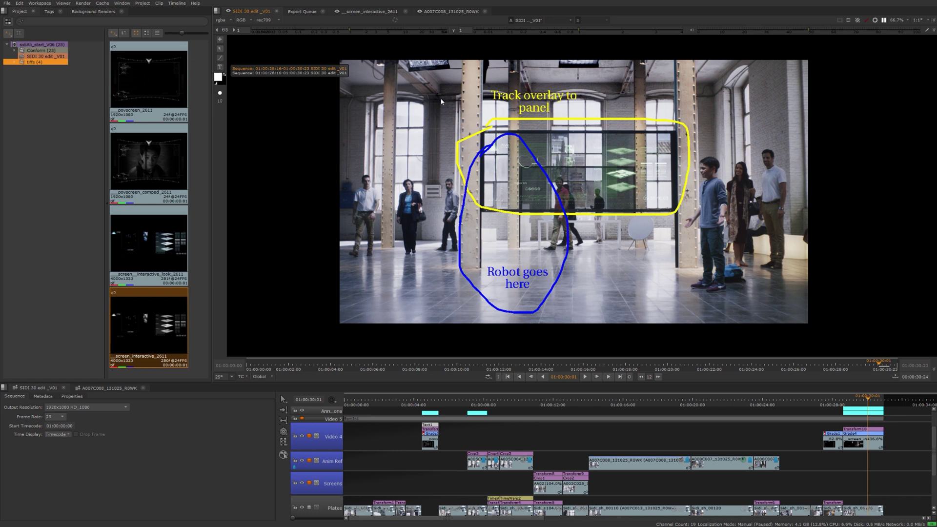
Hide the annotation notes drawn over the glass-panel shot in the viewer.
{"action": "left_click", "coordinate": [868, 21]}
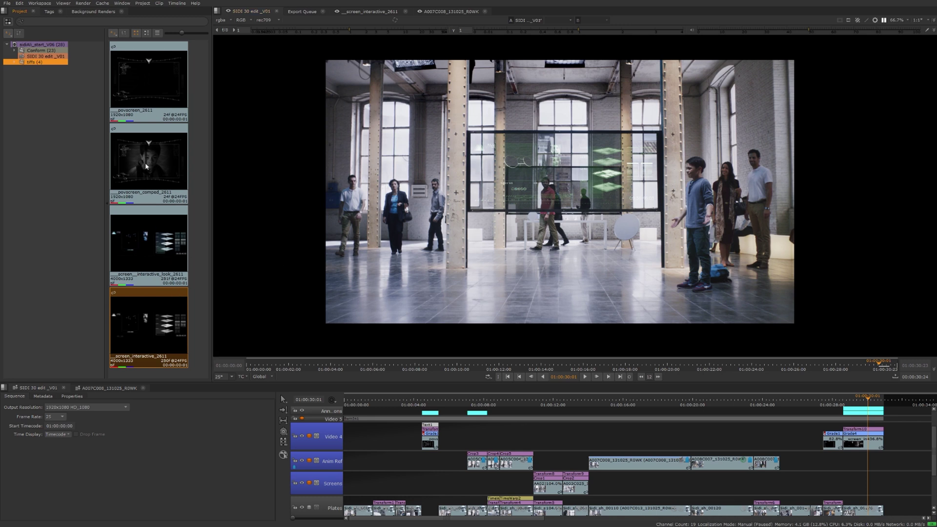
Open the Export dialog for _povscreen_comped_2611, keeping the mode on Process as Clips.
{"action": "left_click", "coordinate": [128, 144]}
{"action": "right_click", "coordinate": [147, 151]}
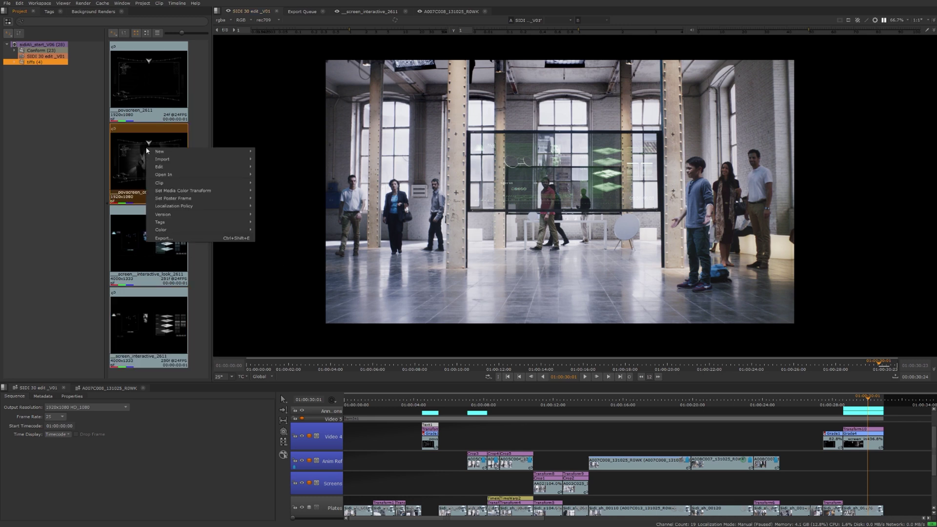
{"action": "left_click", "coordinate": [240, 238]}
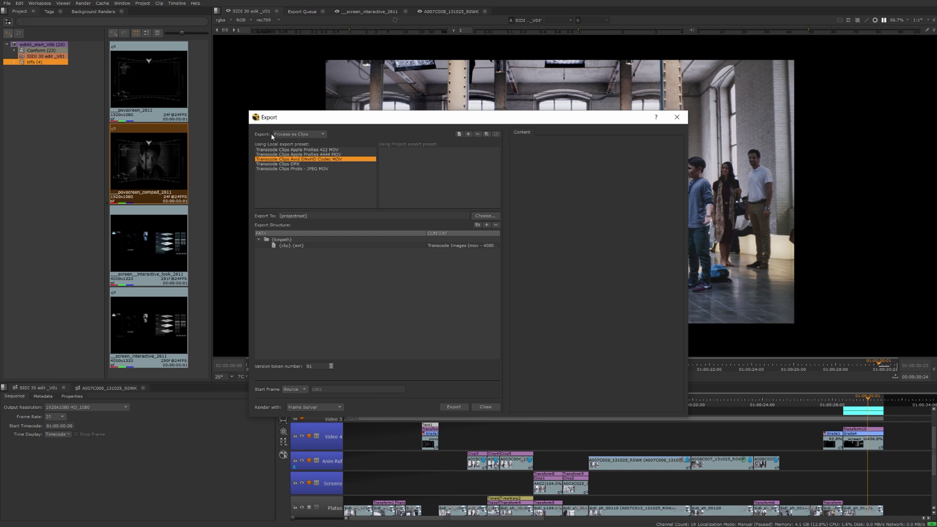
{"action": "left_click", "coordinate": [319, 136]}
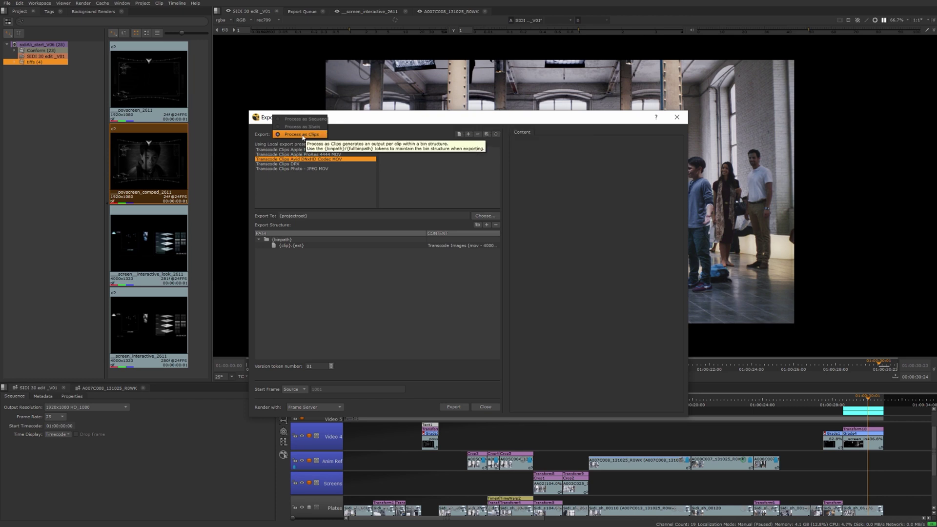
{"action": "left_click", "coordinate": [341, 142]}
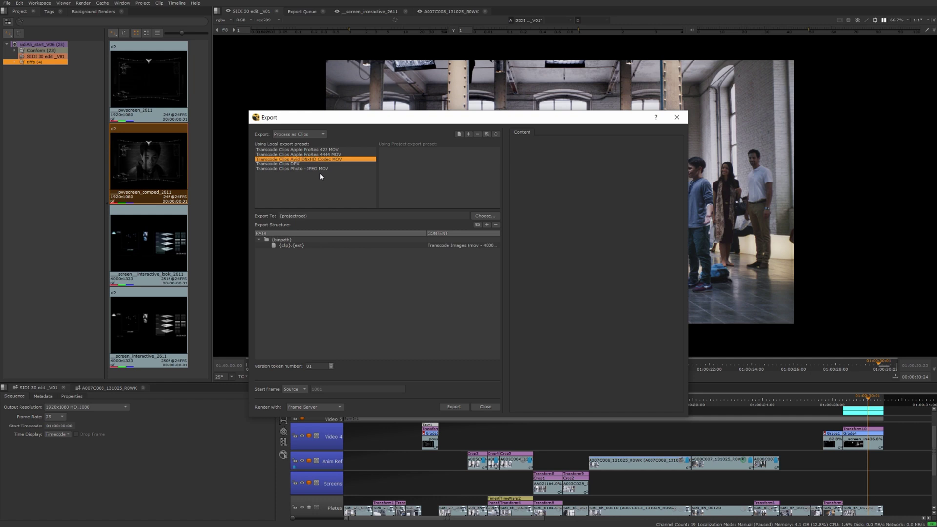
Duplicate the Transcode Clips DPX preset and set Export To the desktop NSFB_Demo folder.
{"action": "left_click", "coordinate": [469, 134]}
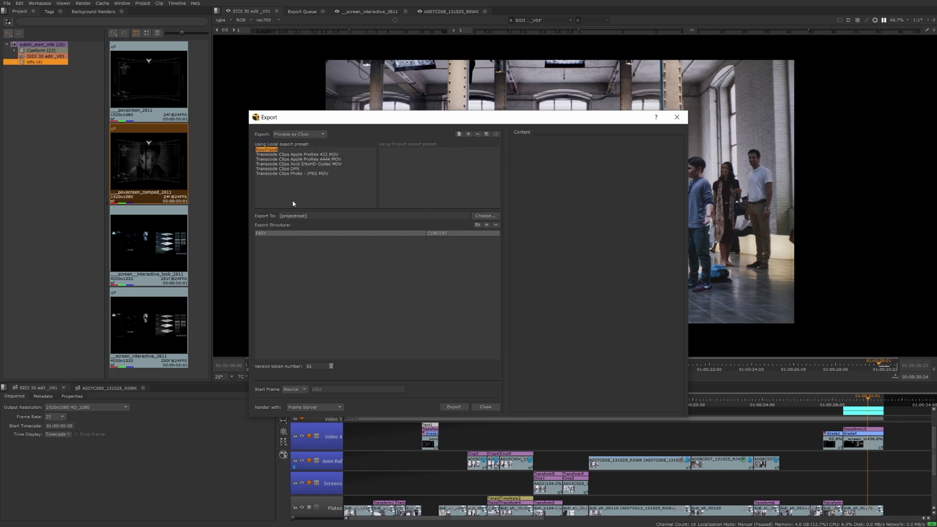
{"action": "left_click", "coordinate": [477, 134]}
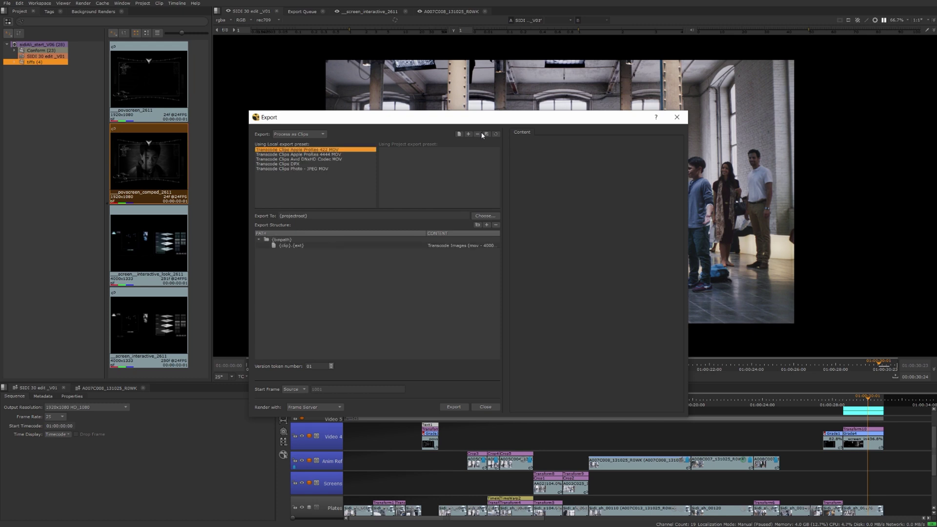
{"action": "left_click", "coordinate": [291, 165]}
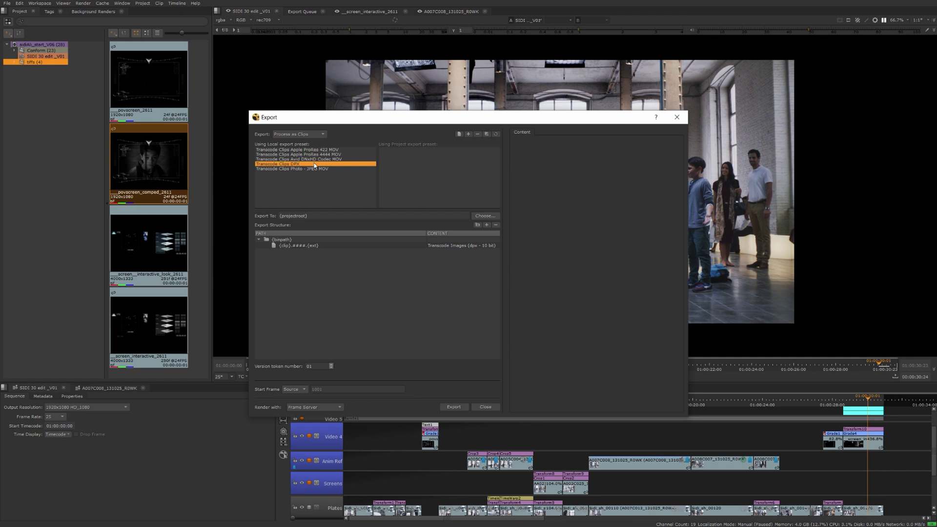
{"action": "left_click", "coordinate": [486, 134]}
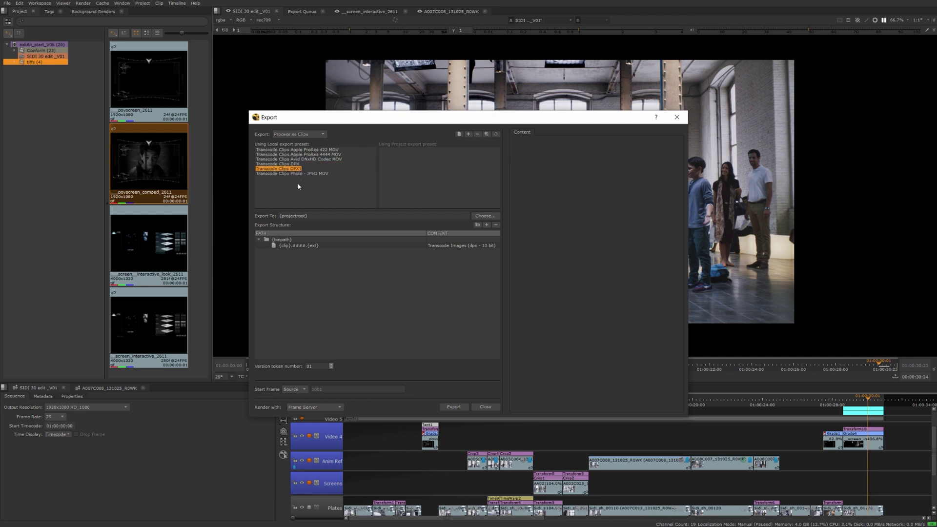
{"action": "key", "text": "Return"}
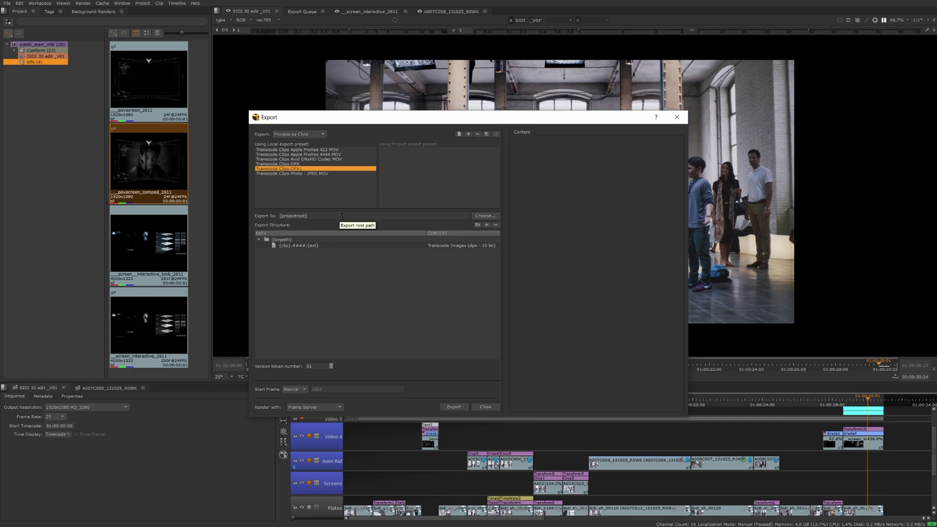
{"action": "left_click", "coordinate": [486, 215]}
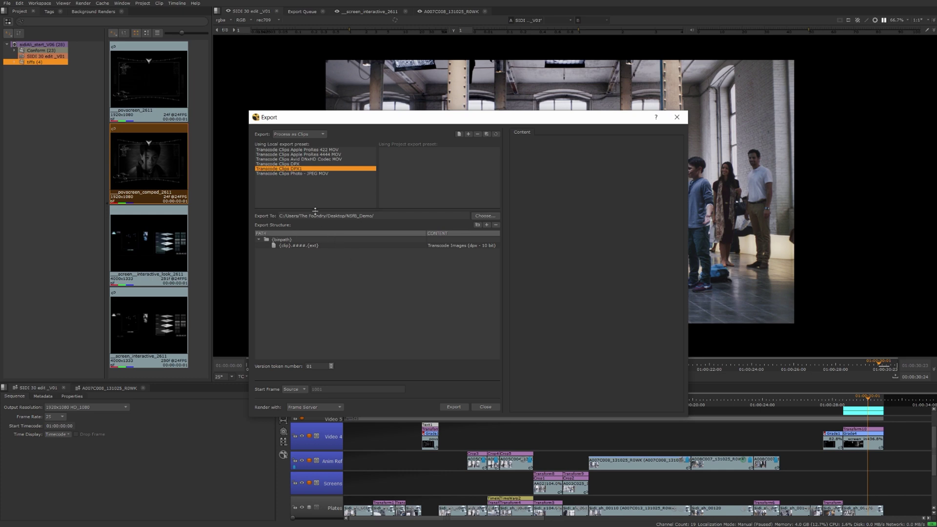
Rename the duplicated preset to 'Transcode Clips Jpeg'.
{"action": "double_click", "coordinate": [295, 170]}
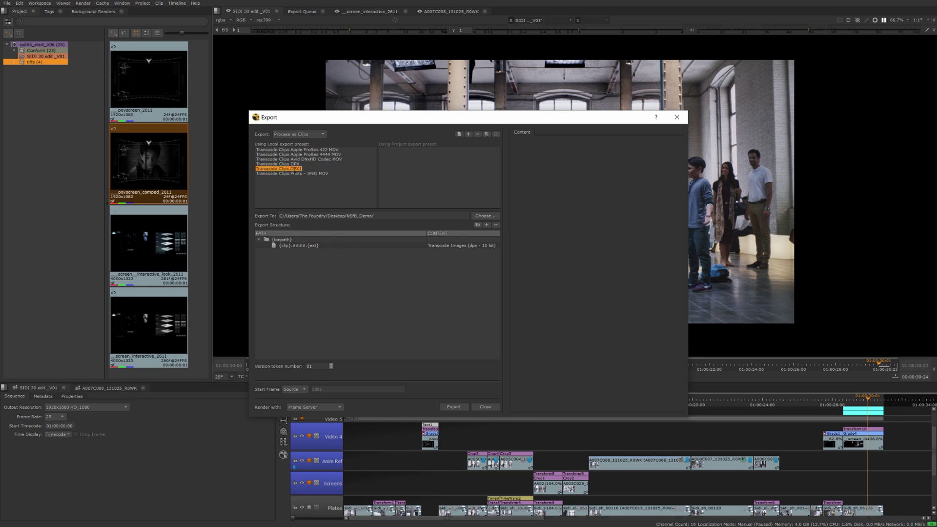
{"action": "double_click", "coordinate": [293, 169]}
{"action": "key", "text": "BackSpace"}
{"action": "type", "text": "Jpeg"}
{"action": "key", "text": "Return"}
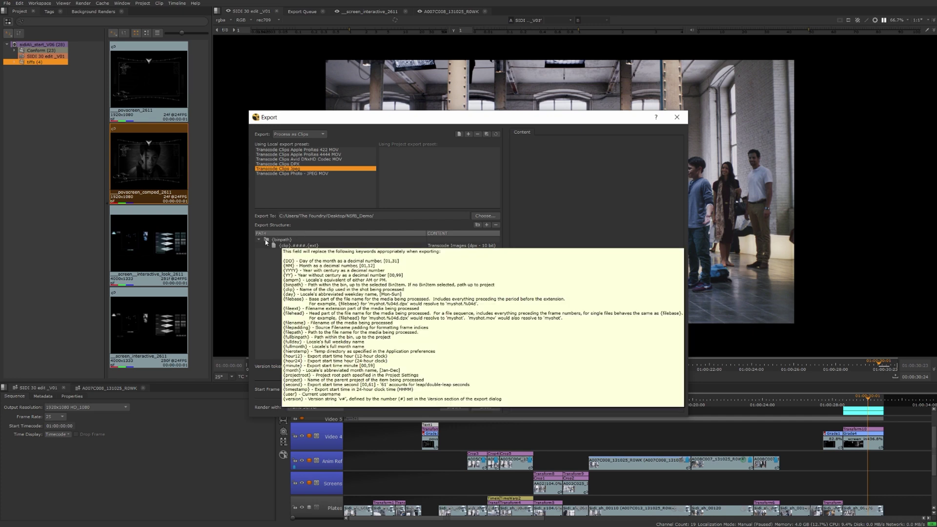
Select the {clip}.####.{ext} entry in Export Structure to show its dpx Transcode Images settings.
{"action": "left_click", "coordinate": [266, 241]}
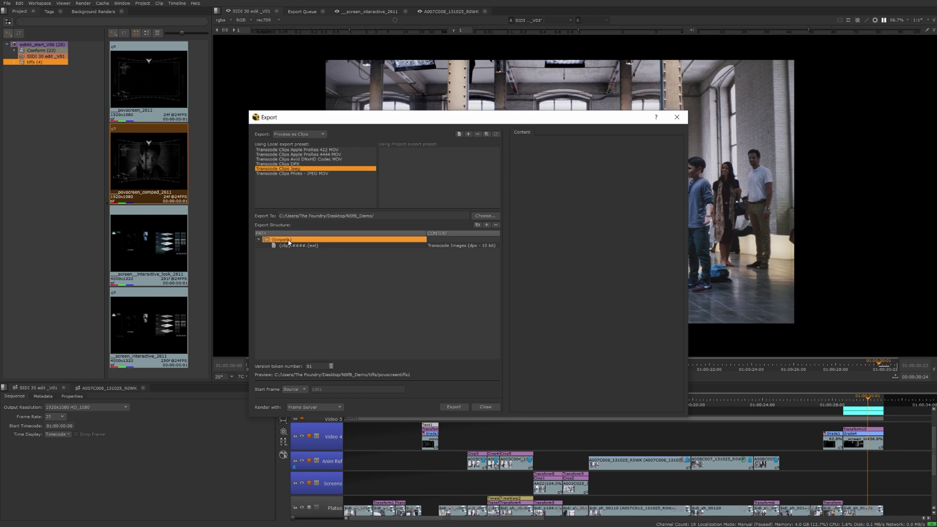
{"action": "mouse_move", "coordinate": [289, 242]}
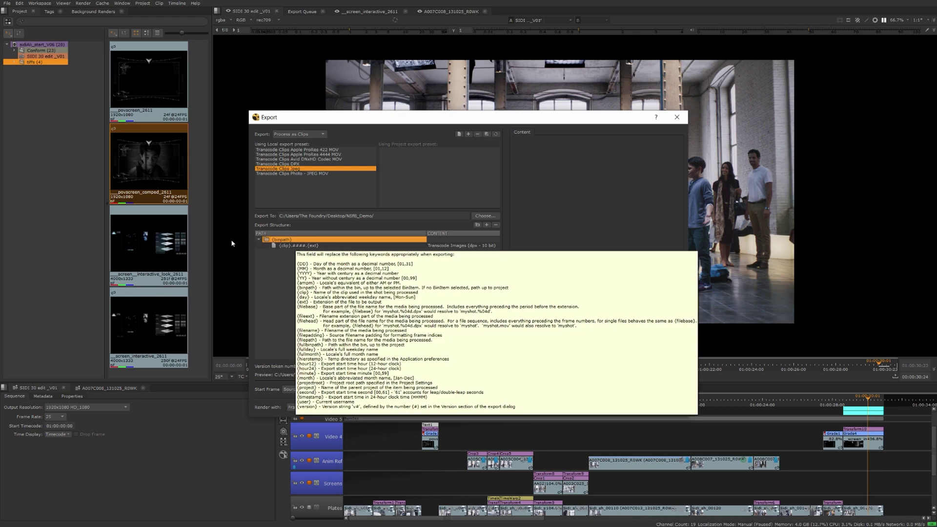
{"action": "left_click", "coordinate": [300, 249]}
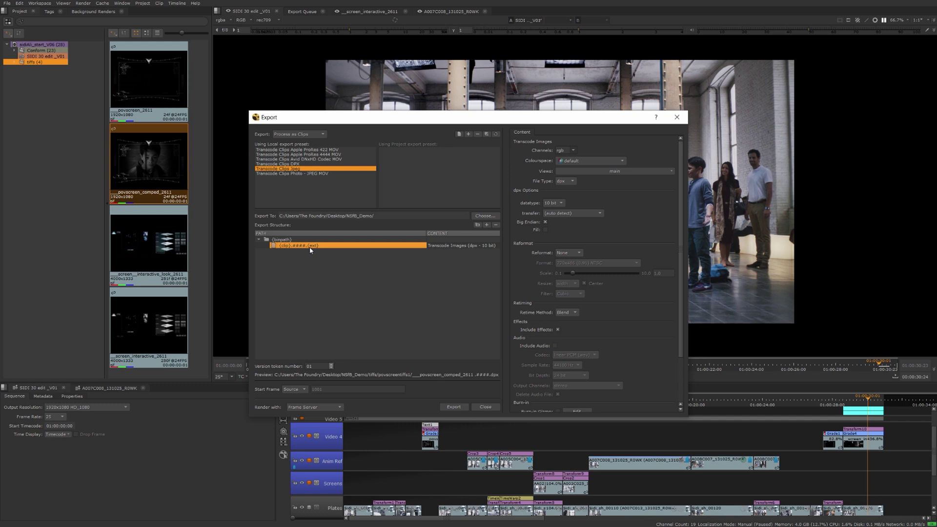
Set Channels to rgb, Colourspace to rec709 and File Type to jpeg at quality 0.75.
{"action": "mouse_move", "coordinate": [317, 250]}
{"action": "left_click", "coordinate": [574, 150]}
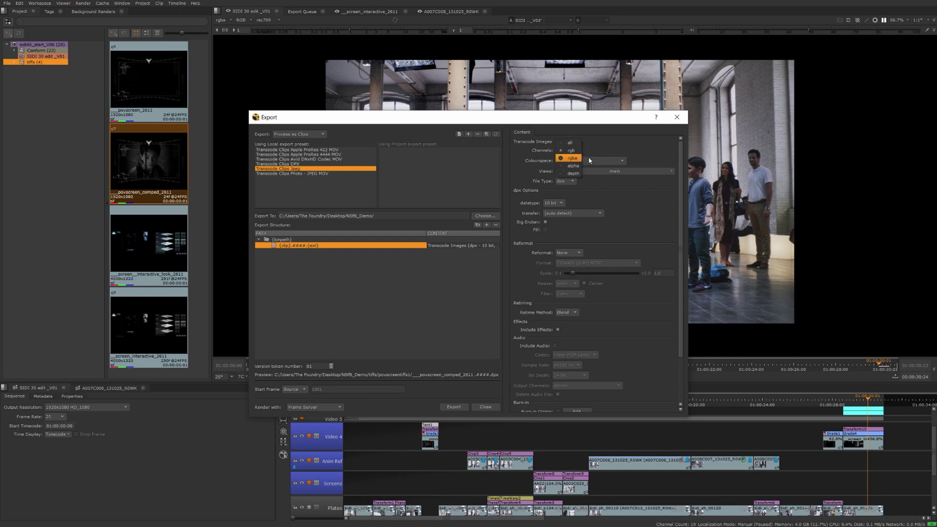
{"action": "left_click", "coordinate": [571, 150]}
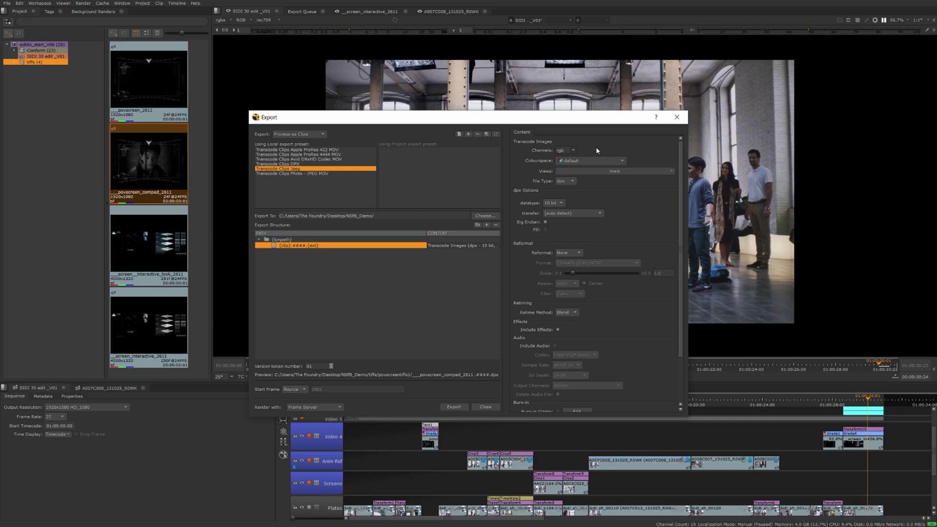
{"action": "left_click", "coordinate": [621, 161]}
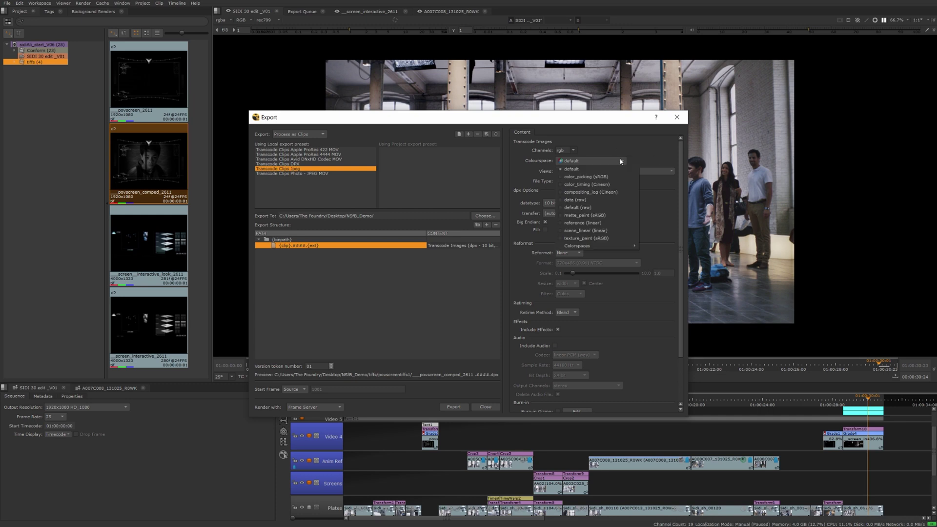
{"action": "mouse_move", "coordinate": [633, 246]}
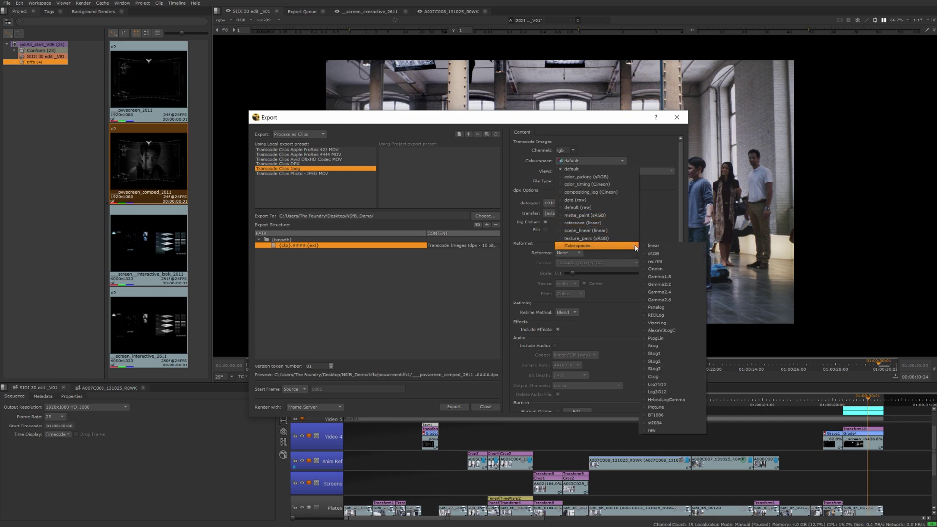
{"action": "left_click", "coordinate": [656, 262]}
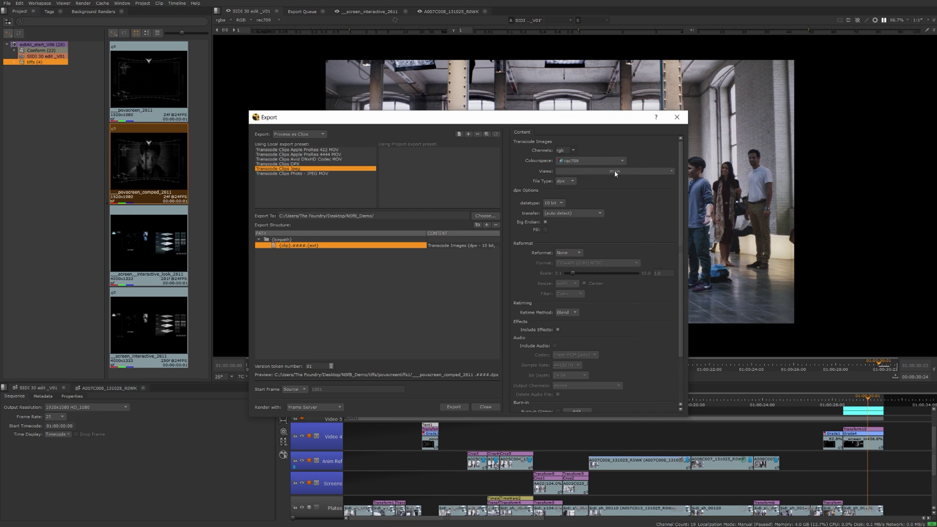
{"action": "left_click", "coordinate": [565, 181]}
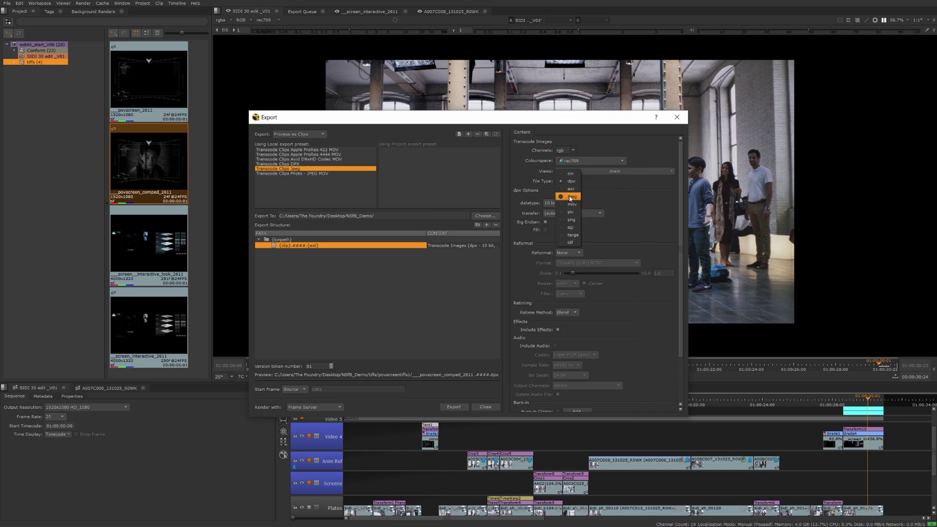
{"action": "left_click", "coordinate": [559, 194]}
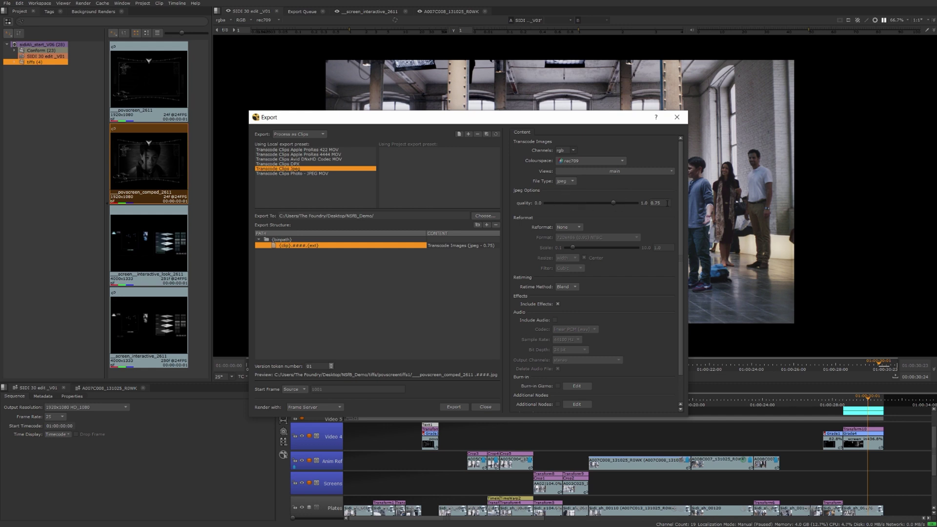
{"action": "left_click", "coordinate": [667, 203]}
Set Reformat to To Scale, leaving scale 0.5 by width with the Cubic filter.
{"action": "left_click", "coordinate": [529, 245]}
{"action": "left_click", "coordinate": [577, 227]}
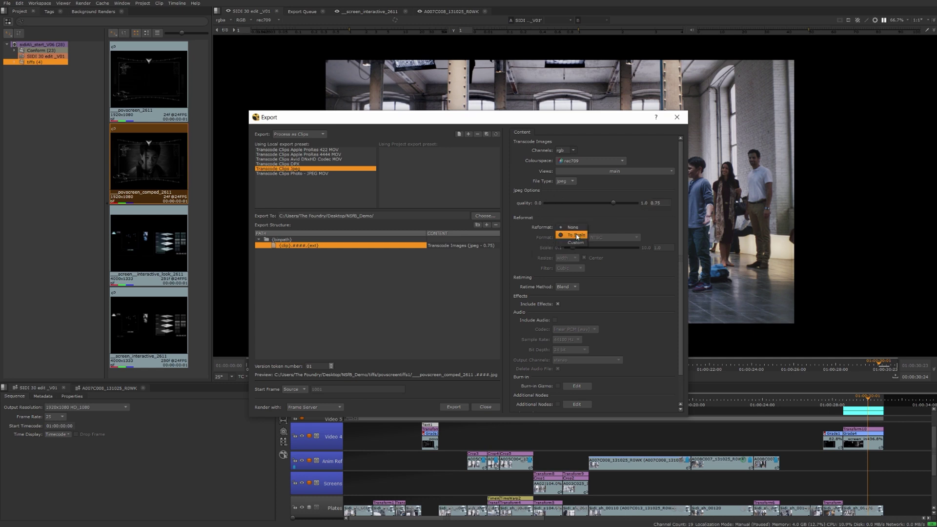
{"action": "left_click", "coordinate": [577, 235]}
{"action": "left_click", "coordinate": [664, 249]}
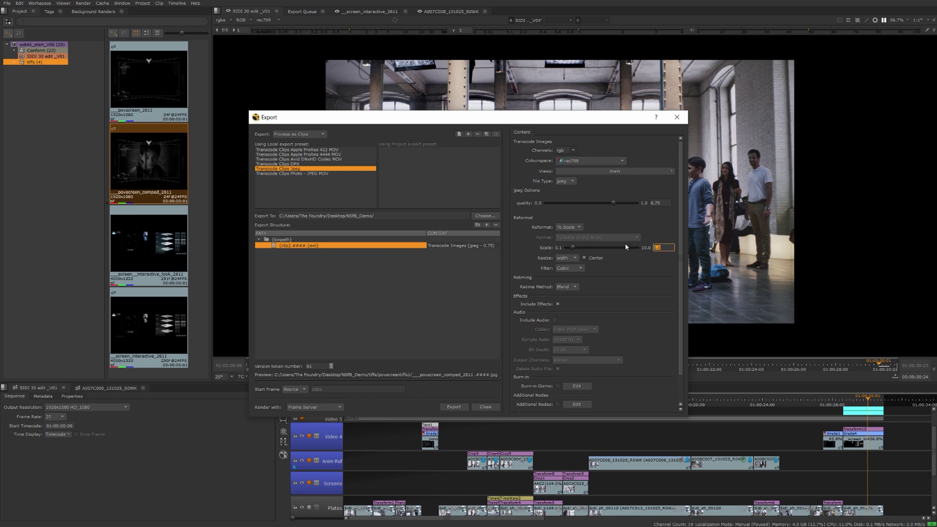
{"action": "key", "text": "BackSpace"}
{"action": "left_click", "coordinate": [569, 227]}
{"action": "left_click", "coordinate": [575, 235]}
{"action": "left_click", "coordinate": [576, 238]}
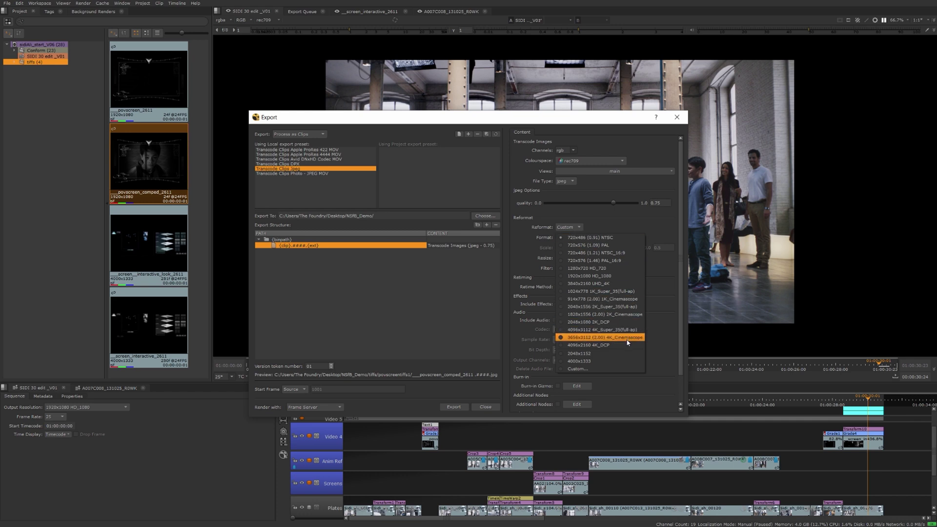
{"action": "left_click", "coordinate": [524, 246]}
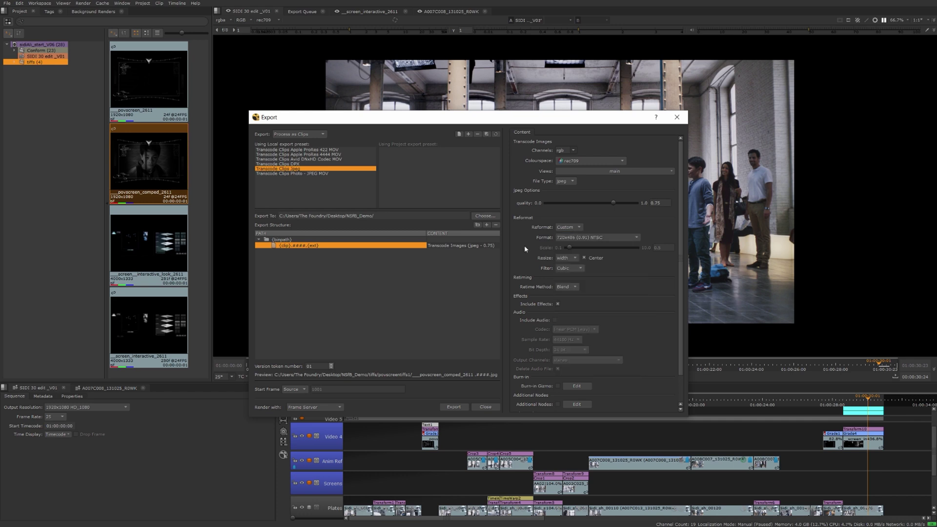
{"action": "left_click", "coordinate": [568, 227]}
{"action": "left_click", "coordinate": [573, 217]}
Set Start Frame to Custom 1001 and leave Render with on Frame Server.
{"action": "left_click", "coordinate": [303, 390]}
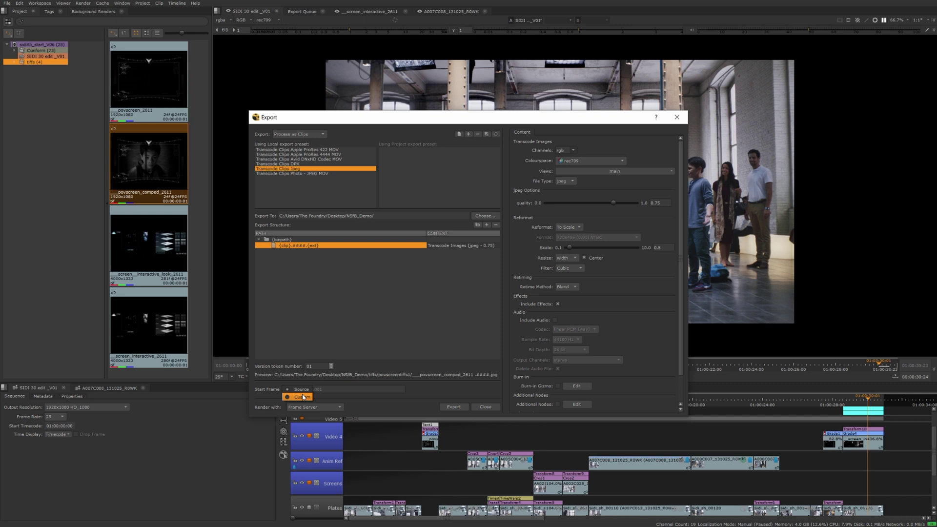
{"action": "left_click", "coordinate": [304, 398]}
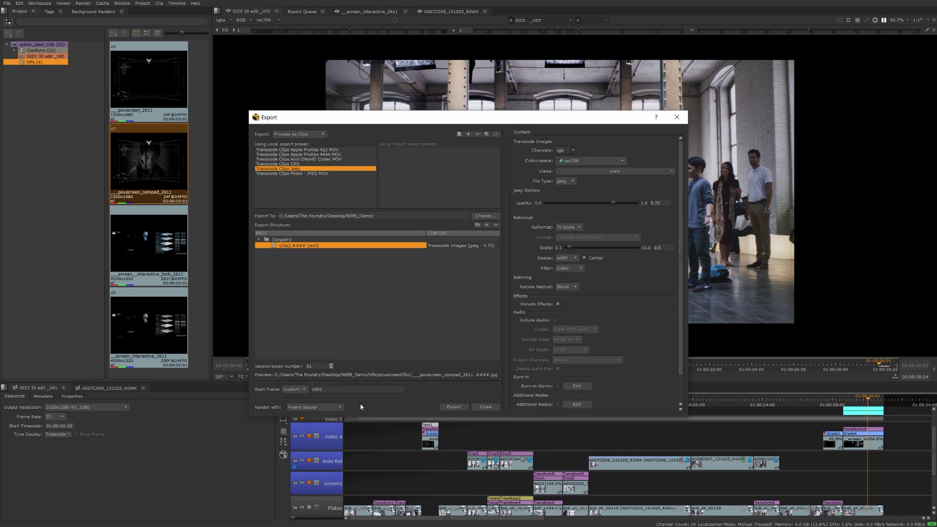
{"action": "left_click", "coordinate": [334, 408]}
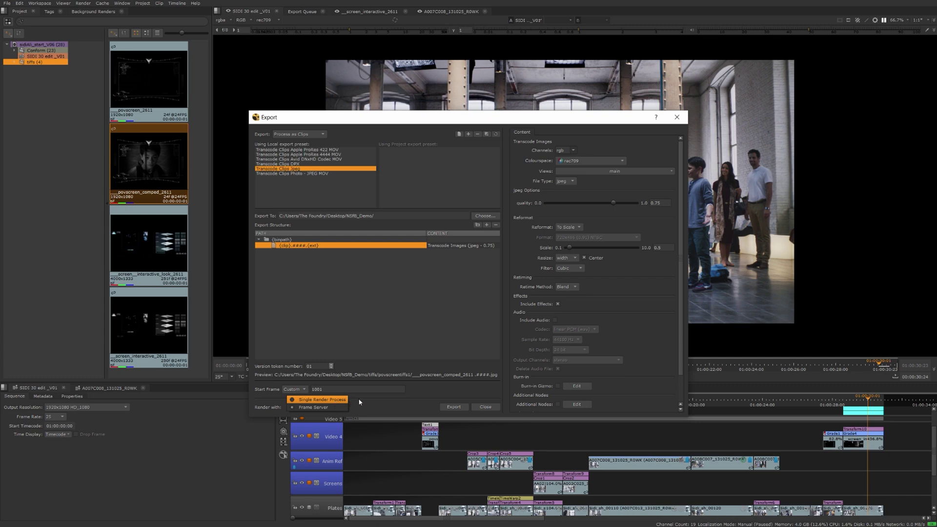
{"action": "left_click", "coordinate": [382, 404]}
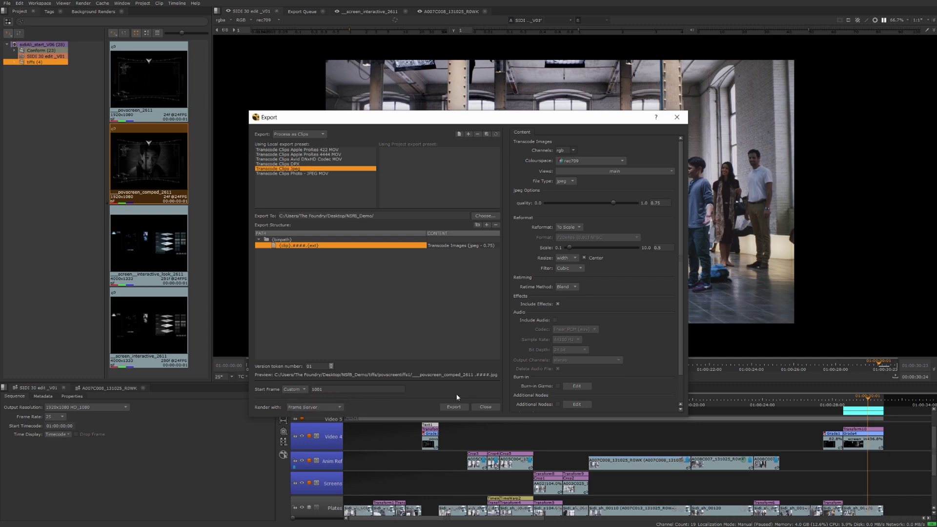
Run the Transcode Clips Jpeg export and answer Yes to keep the template changes.
{"action": "left_click", "coordinate": [453, 407]}
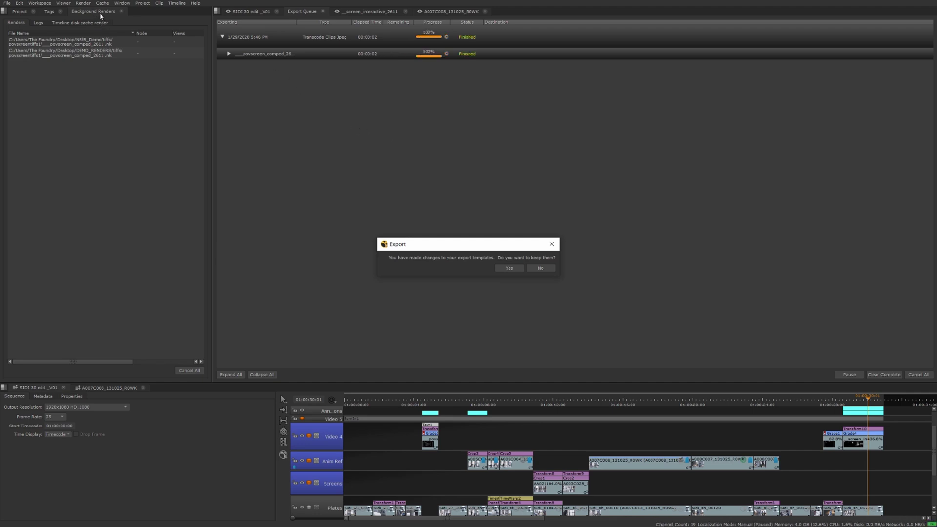
{"action": "left_click", "coordinate": [508, 269]}
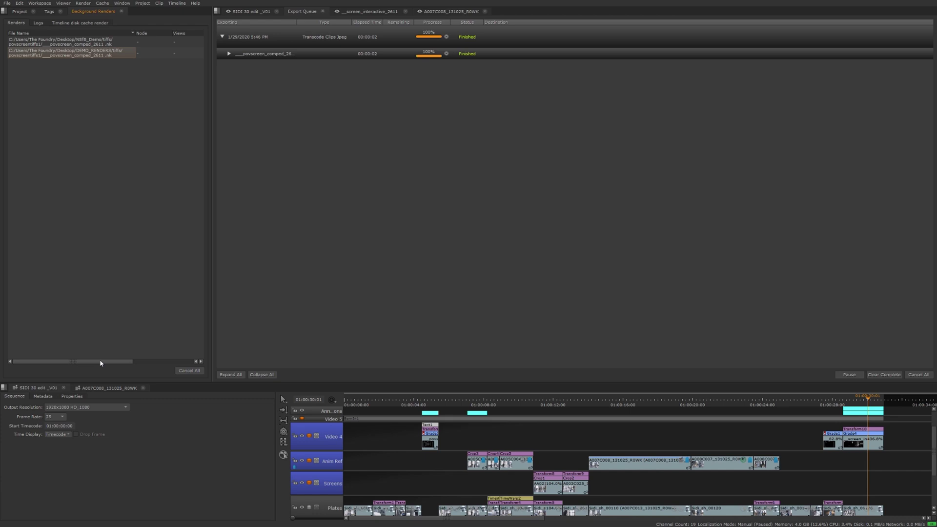
{"action": "left_click_drag", "start_coordinate": [115, 366], "coordinate": [94, 362]}
Toggle Show only errors in the render Logs, clear the log, and return to Renders.
{"action": "left_click_drag", "start_coordinate": [113, 361], "coordinate": [144, 361]}
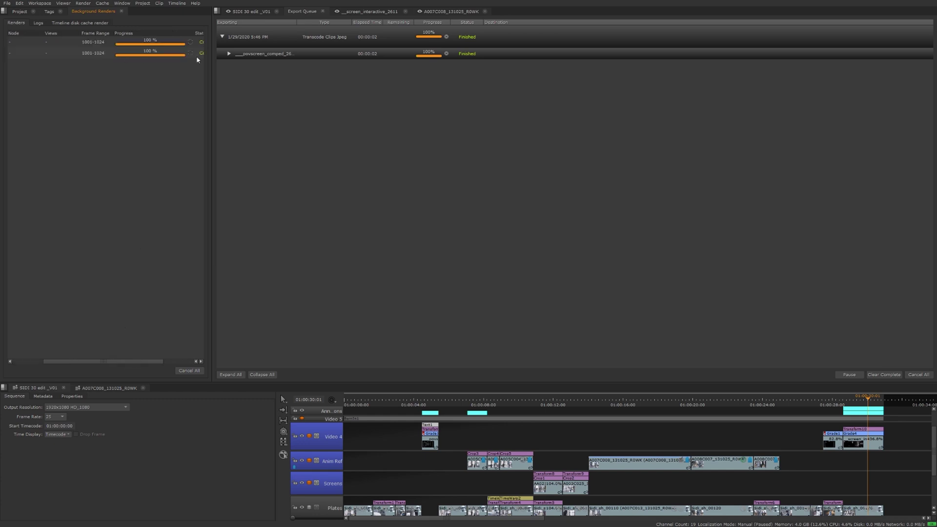
{"action": "scroll", "coordinate": [196, 60], "scroll_direction": "right", "scroll_amount": 2}
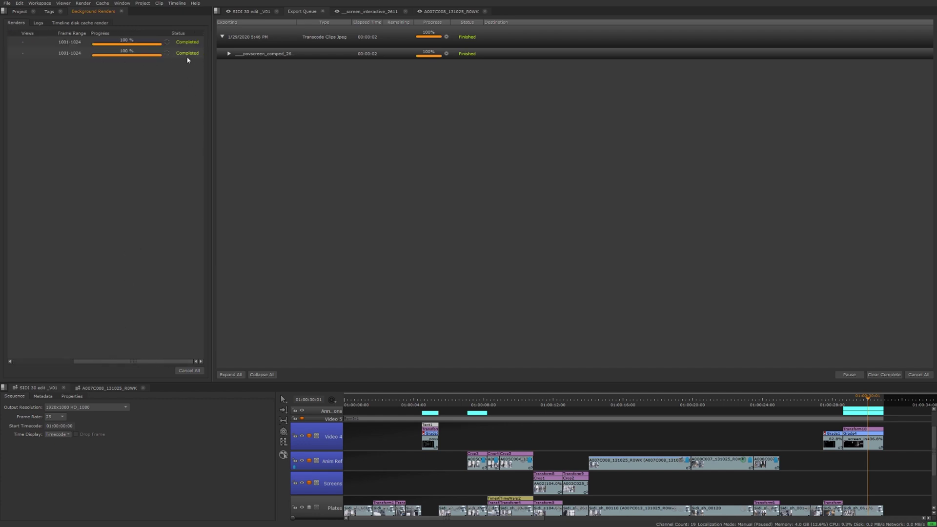
{"action": "left_click_drag", "start_coordinate": [167, 361], "coordinate": [107, 361]}
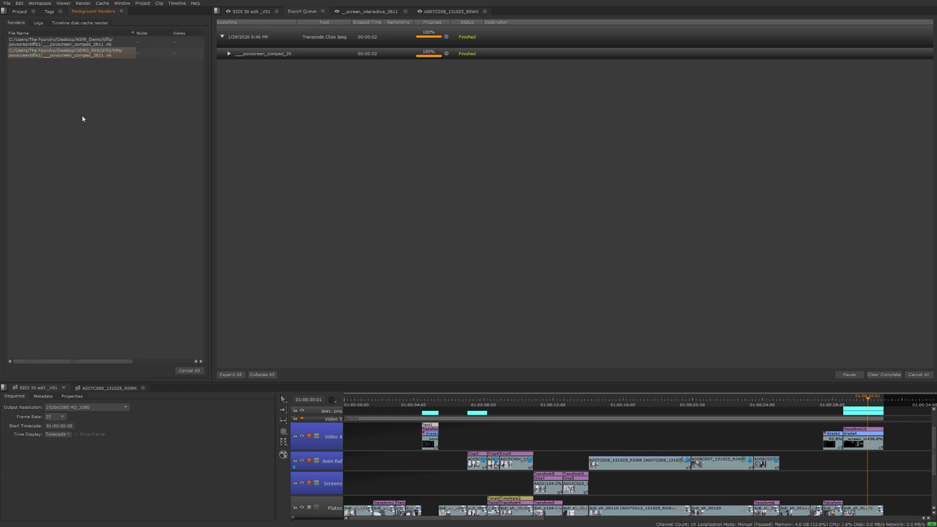
{"action": "left_click", "coordinate": [38, 23]}
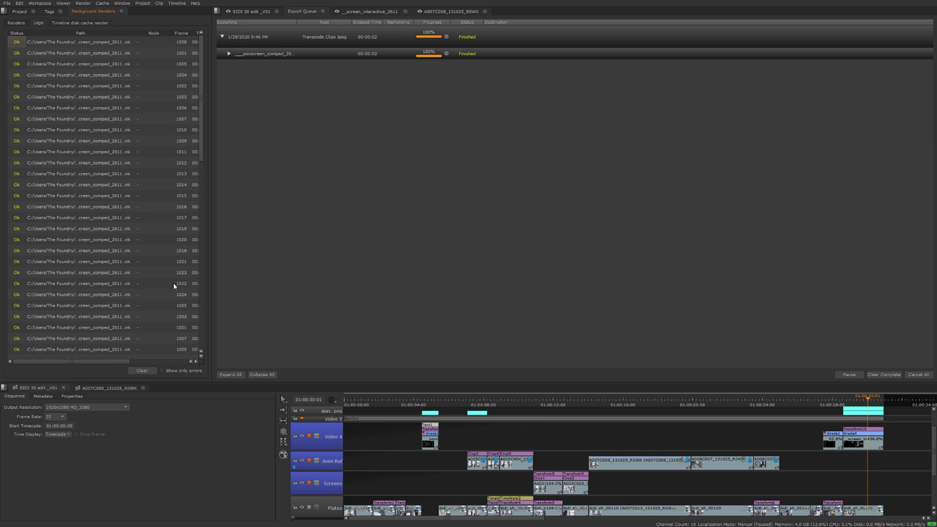
{"action": "left_click_drag", "start_coordinate": [199, 137], "coordinate": [200, 336]}
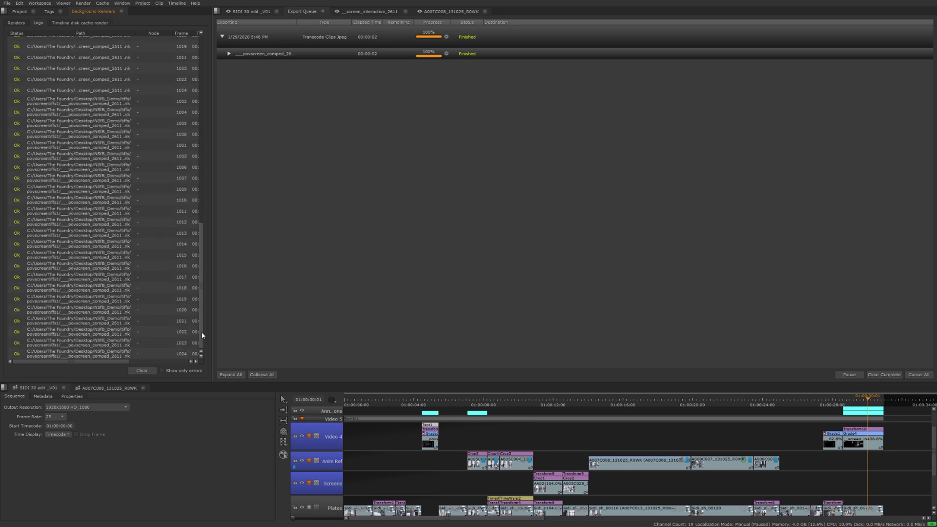
{"action": "left_click", "coordinate": [162, 371]}
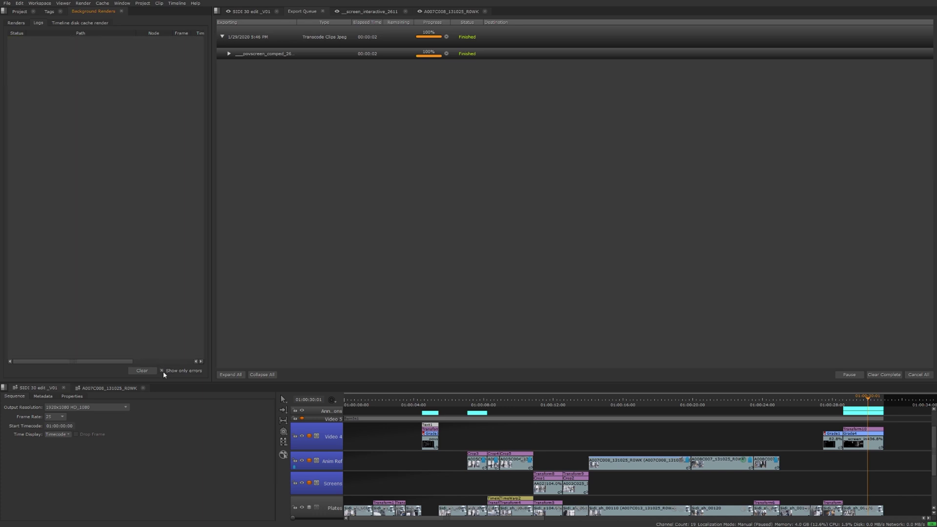
{"action": "left_click", "coordinate": [163, 372]}
{"action": "left_click", "coordinate": [142, 371]}
{"action": "left_click", "coordinate": [17, 22]}
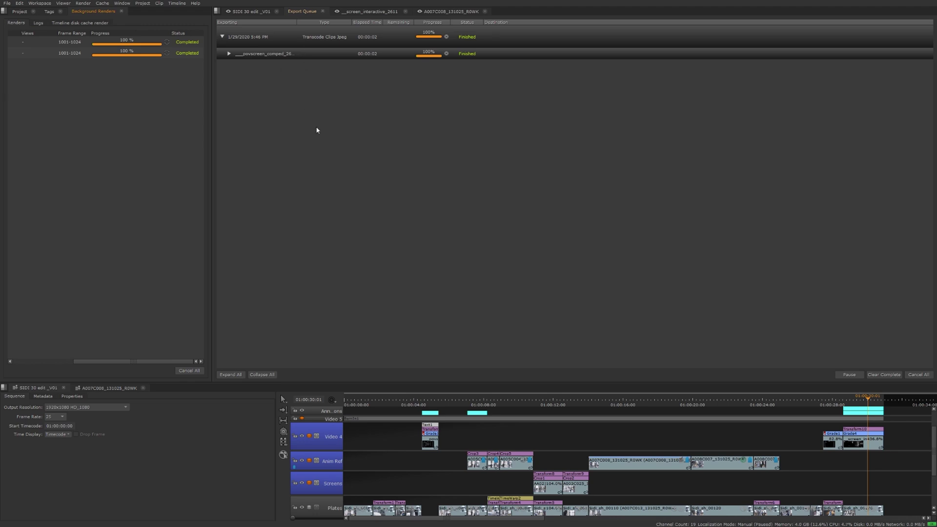
Open the export destination's povscreentiffs1 folder to inspect the JPEG frames, then return to Nuke.
{"action": "left_click", "coordinate": [230, 53]}
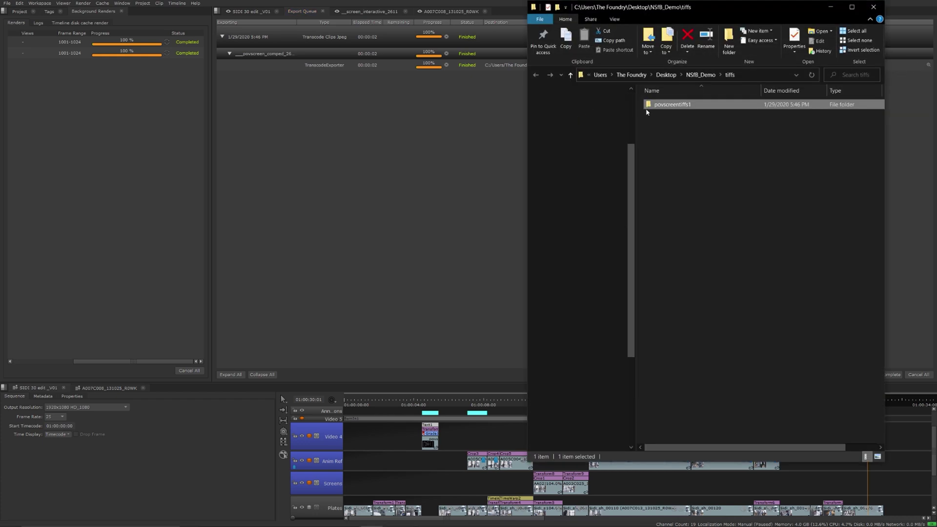
{"action": "double_click", "coordinate": [667, 106]}
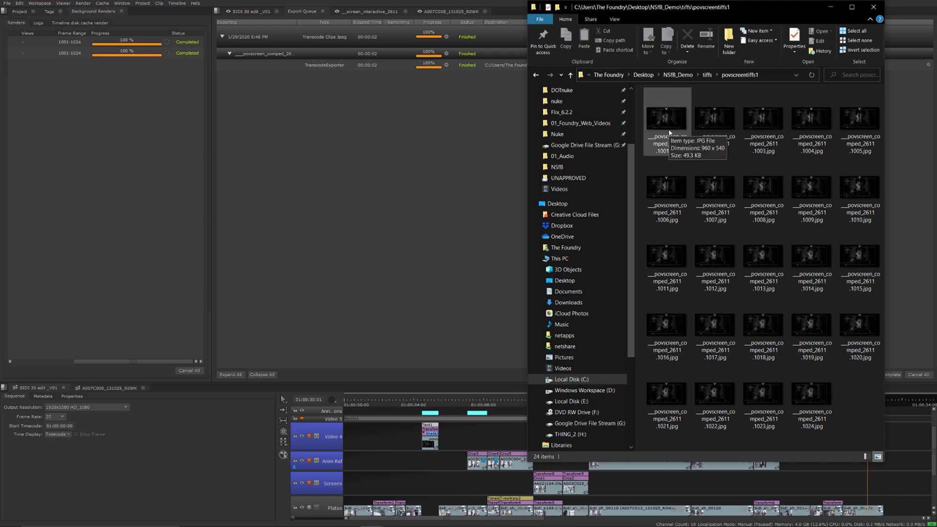
{"action": "key", "text": "alt+Tab"}
Return to the Project bin, select the SIDI 30 edit _V01 sequence and open its context menu.
{"action": "left_click", "coordinate": [19, 11]}
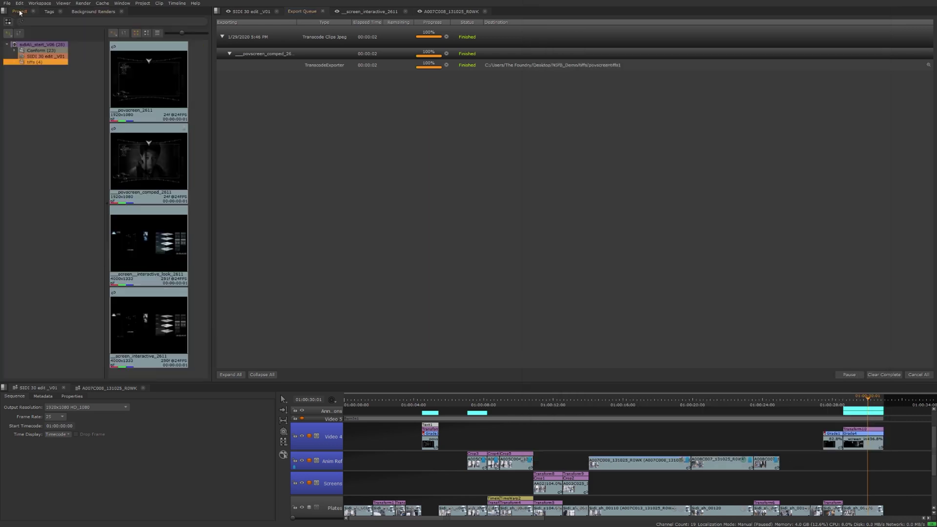
{"action": "left_click", "coordinate": [246, 11]}
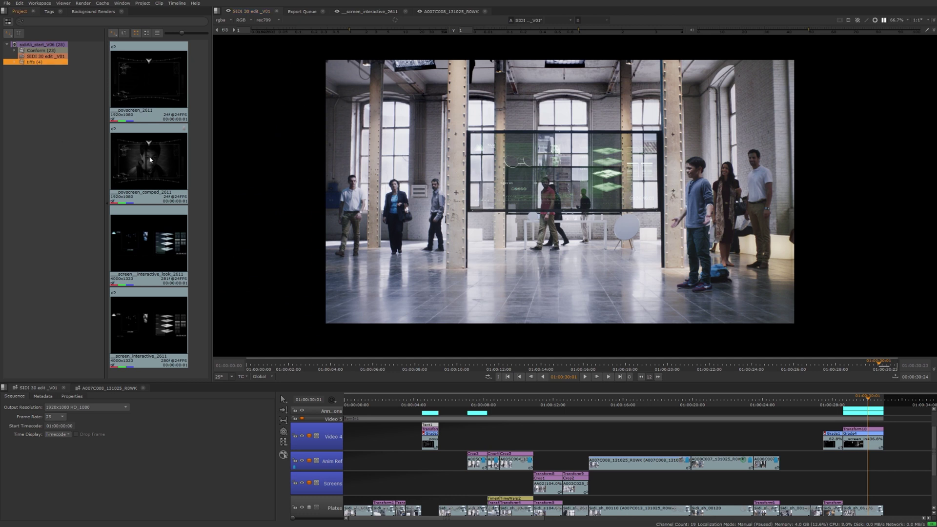
{"action": "left_click", "coordinate": [53, 56]}
{"action": "left_click", "coordinate": [622, 467]}
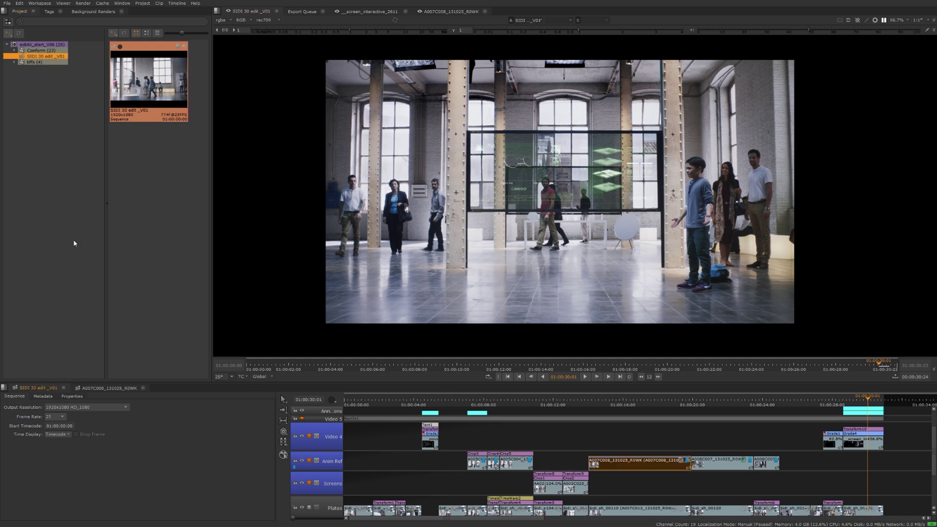
{"action": "right_click", "coordinate": [28, 59]}
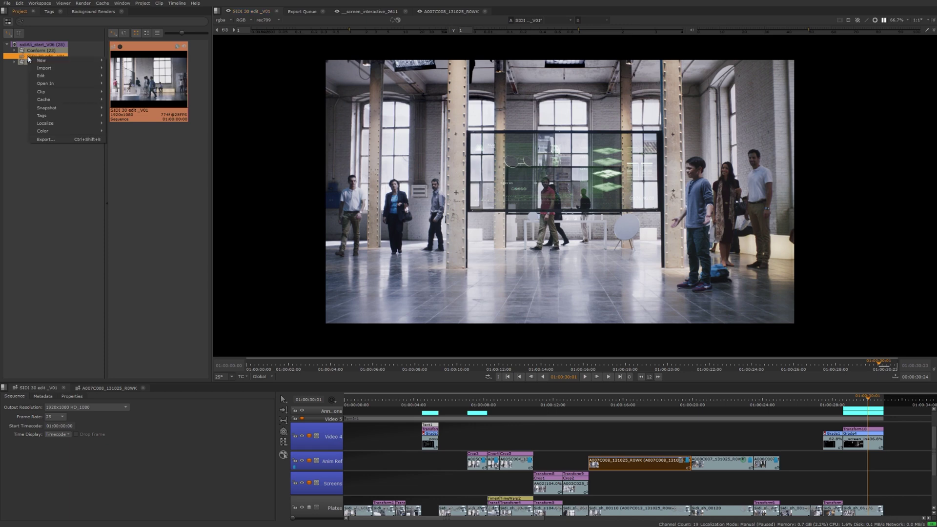
Open Export for SIDI 30 edit _V01 as Process as Sequence, on the CMX 3600 EDL preset writing {track}.edl.
{"action": "left_click", "coordinate": [72, 144]}
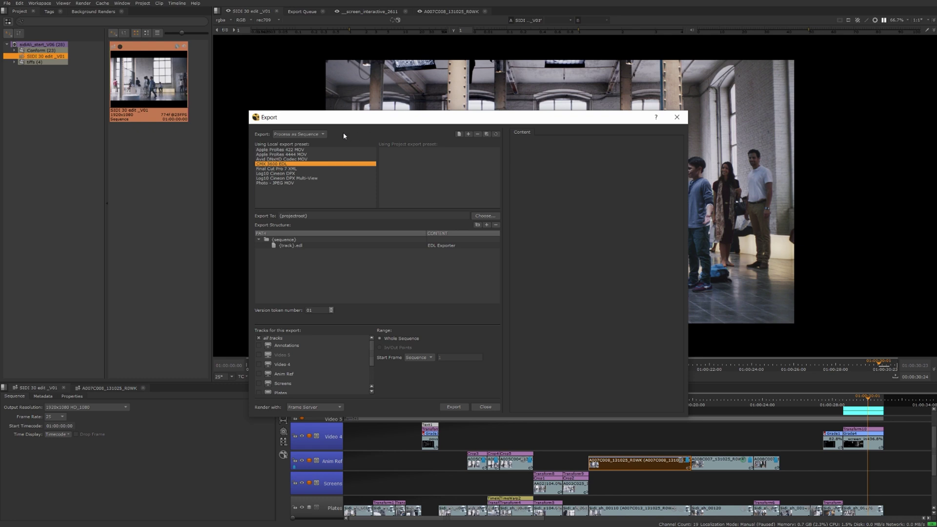
{"action": "left_click", "coordinate": [317, 136]}
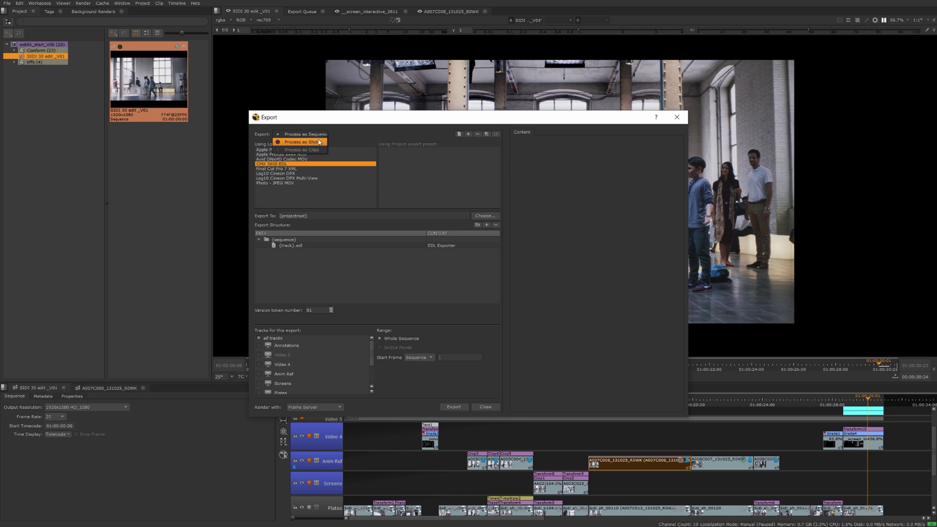
{"action": "left_click", "coordinate": [320, 142]}
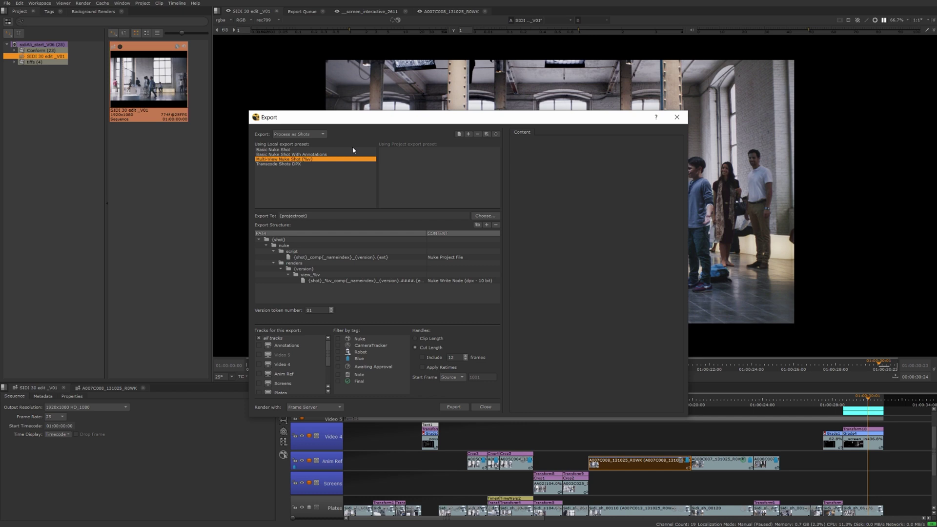
{"action": "left_click", "coordinate": [314, 134]}
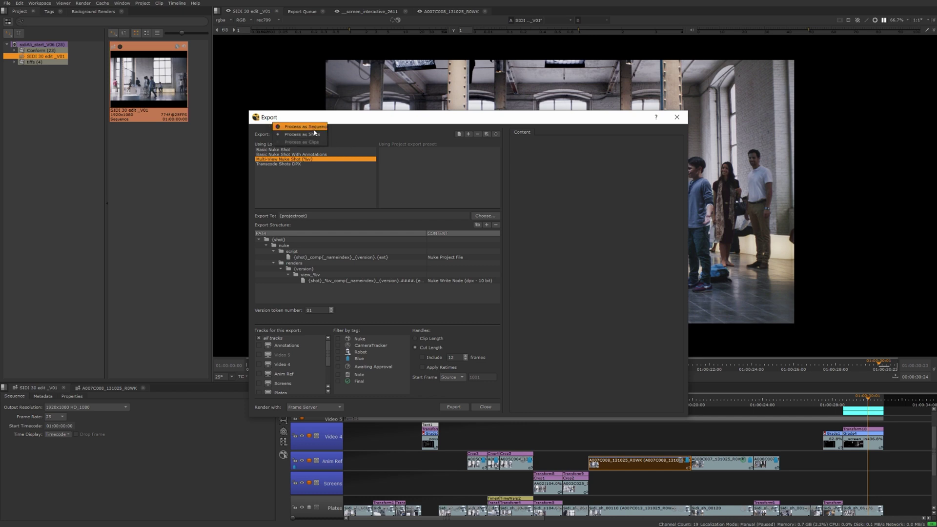
{"action": "left_click", "coordinate": [314, 132]}
{"action": "scroll", "coordinate": [316, 135], "scroll_direction": "down", "scroll_amount": 1}
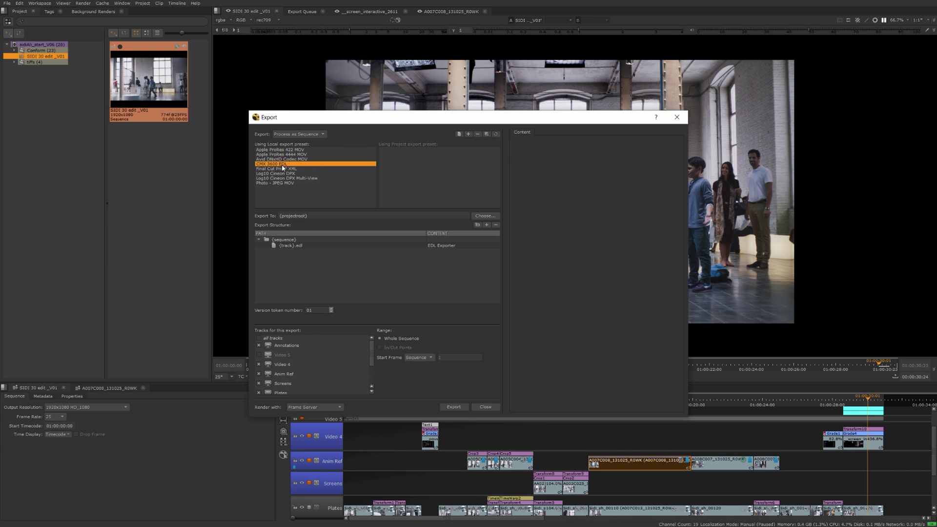
Add the Final Cut Pro 7 XML preset, export to NSfB_Demo, and select the {sequence}.xml row.
{"action": "left_click_drag", "start_coordinate": [283, 169], "coordinate": [416, 169]}
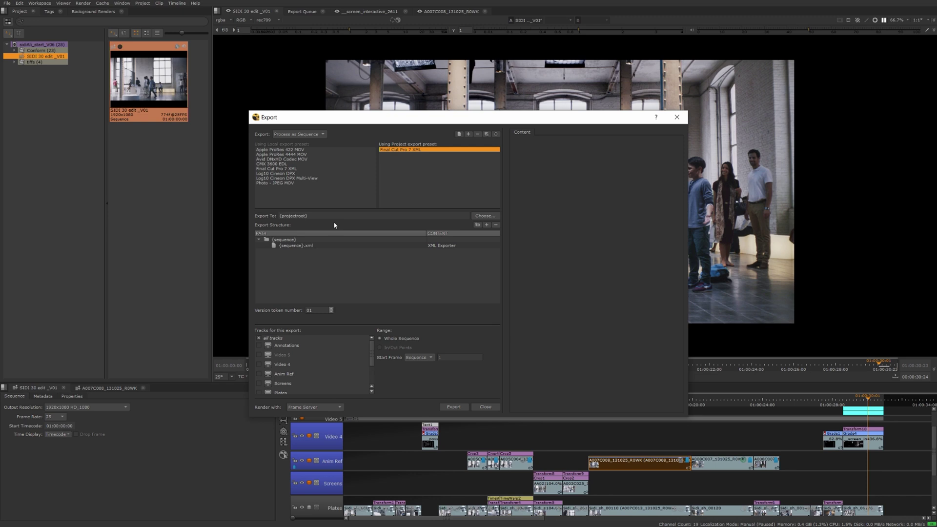
{"action": "left_click", "coordinate": [485, 216]}
{"action": "mouse_move", "coordinate": [269, 241]}
{"action": "left_click", "coordinate": [287, 246]}
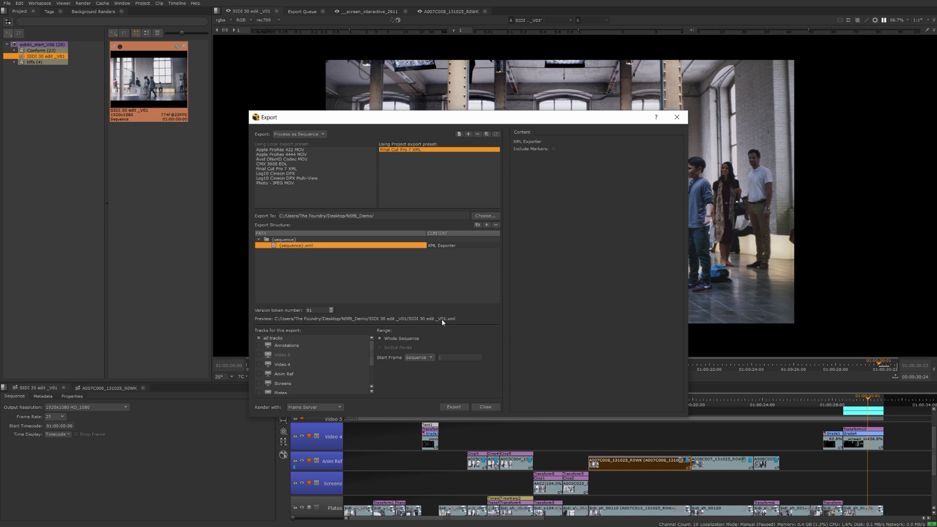
{"action": "mouse_move", "coordinate": [289, 247]}
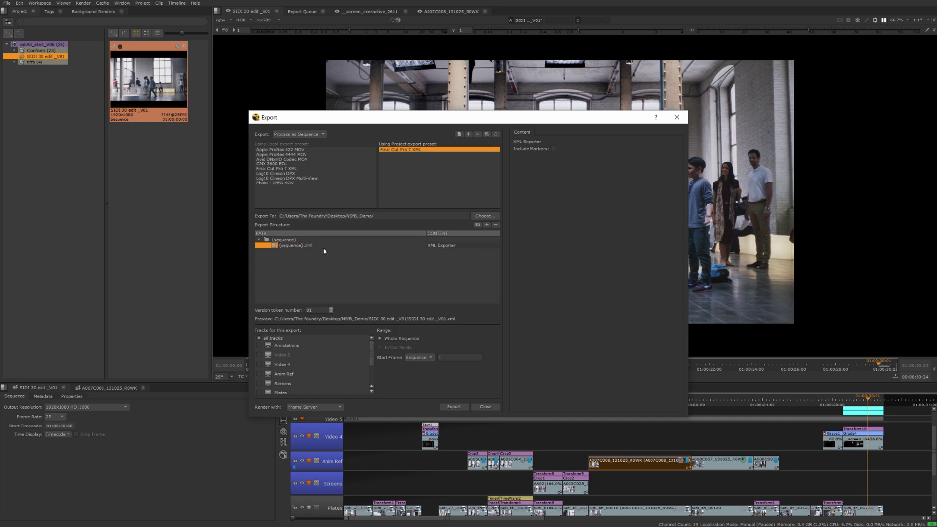
Rename the output to {sequence}{version}.xml with the version token set to 01.
{"action": "type", "text": "{version}"}
{"action": "left_click", "coordinate": [302, 246]}
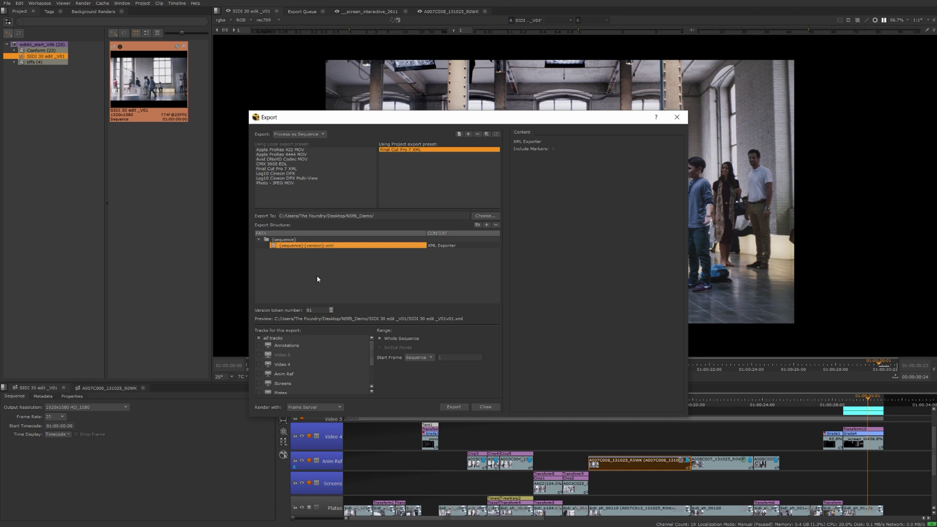
{"action": "left_click", "coordinate": [332, 309]}
{"action": "left_click", "coordinate": [233, 293]}
Leave the Start Frame on Sequence.
{"action": "scroll", "coordinate": [372, 373], "scroll_direction": "down", "scroll_amount": 2}
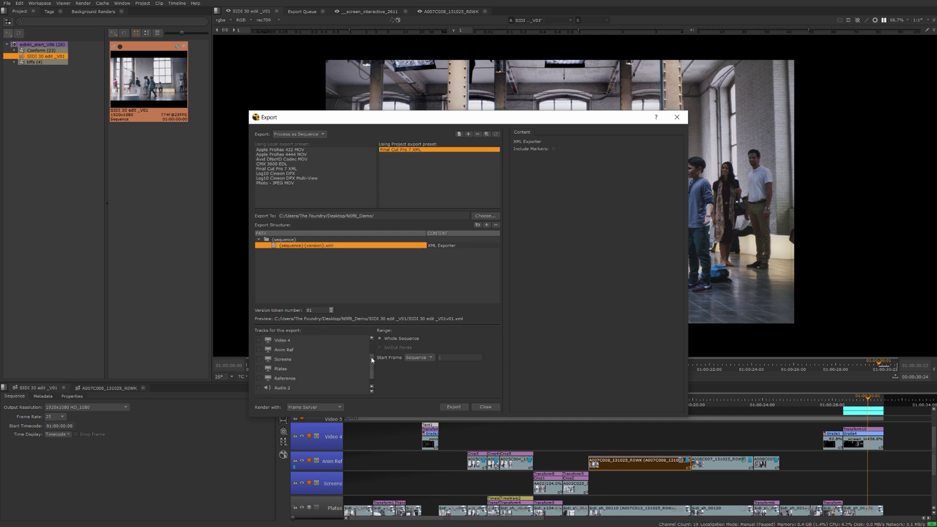
{"action": "scroll", "coordinate": [371, 356], "scroll_direction": "up", "scroll_amount": 3}
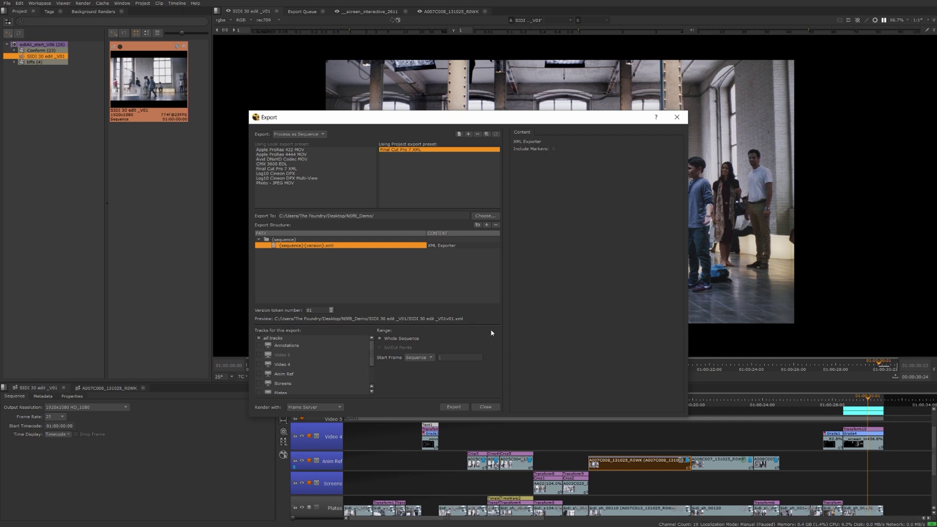
{"action": "left_click", "coordinate": [423, 358]}
{"action": "left_click", "coordinate": [424, 360]}
{"action": "left_click", "coordinate": [427, 351]}
Export the XML without keeping template changes, then open the SIDI 30 edit _V01 output folder.
{"action": "left_click", "coordinate": [453, 407]}
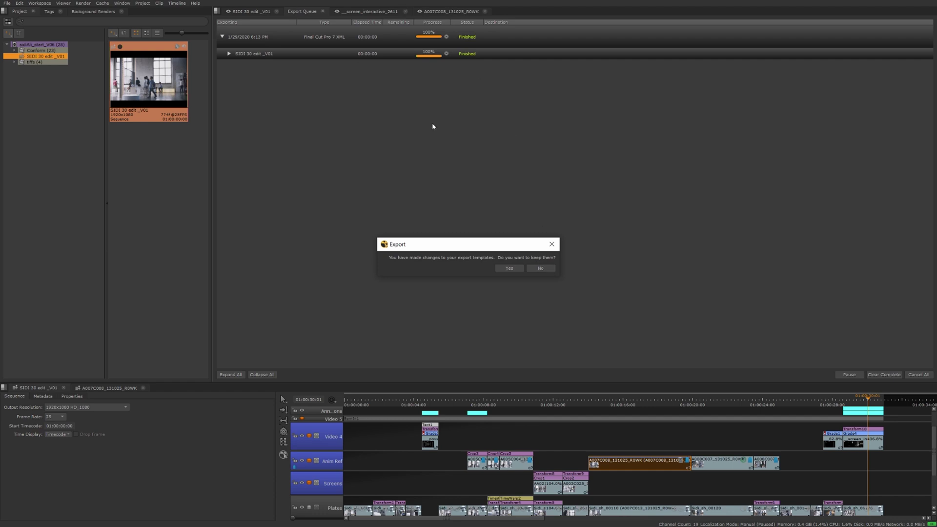
{"action": "left_click", "coordinate": [541, 268]}
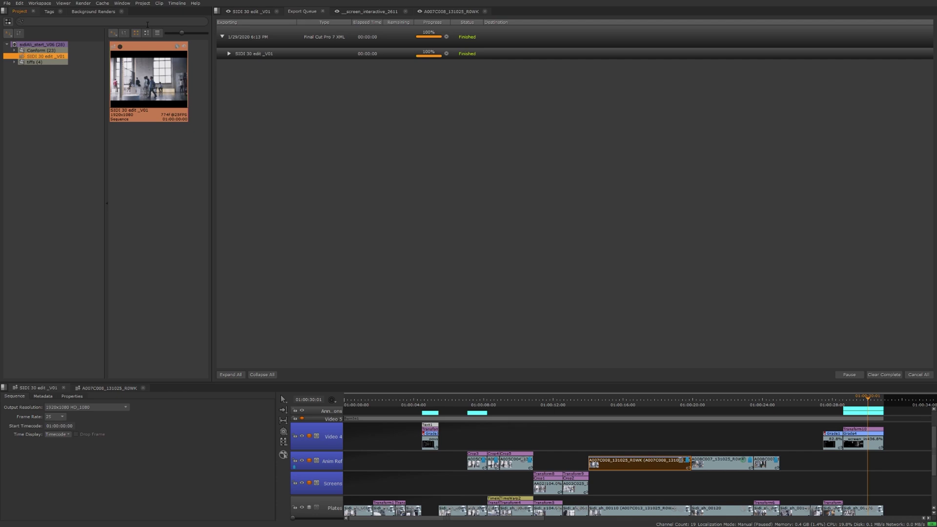
{"action": "left_click", "coordinate": [229, 54]}
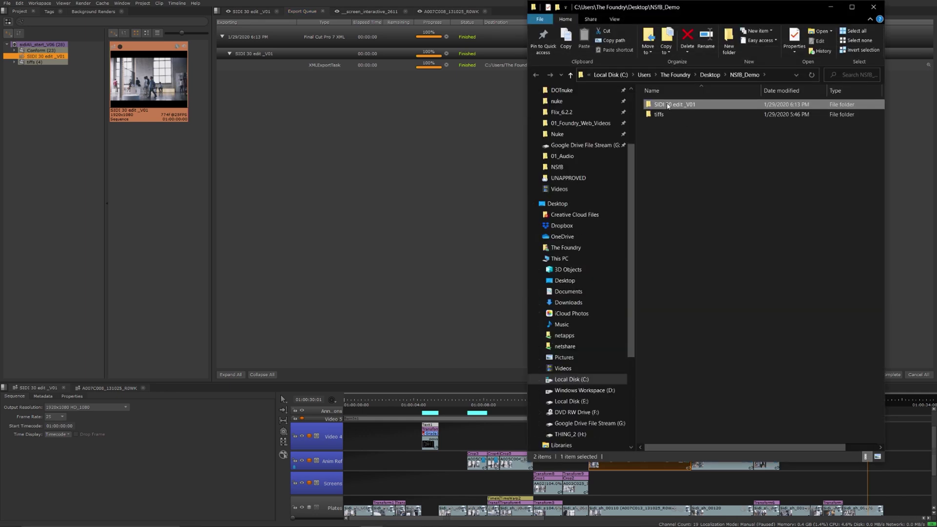
{"action": "double_click", "coordinate": [668, 106]}
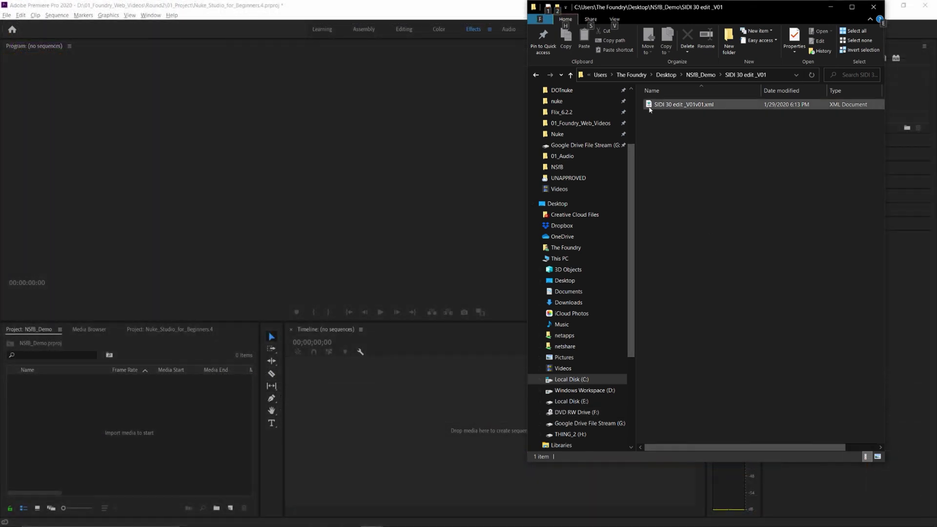
{"action": "key", "text": "alt"}
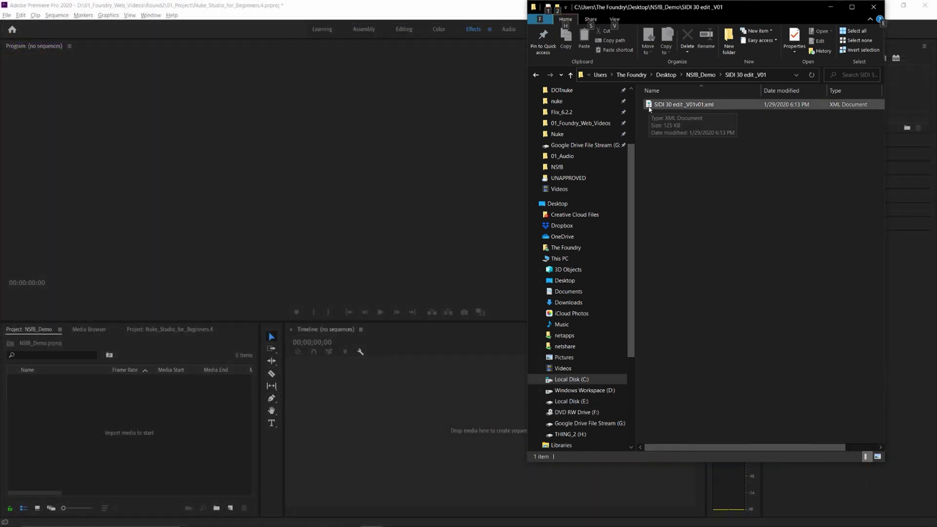
Import SIDI 30 edit _V01v01.xml into Premiere's Project panel, then return to Nuke Studio.
{"action": "left_click_drag", "start_coordinate": [650, 109], "coordinate": [187, 429]}
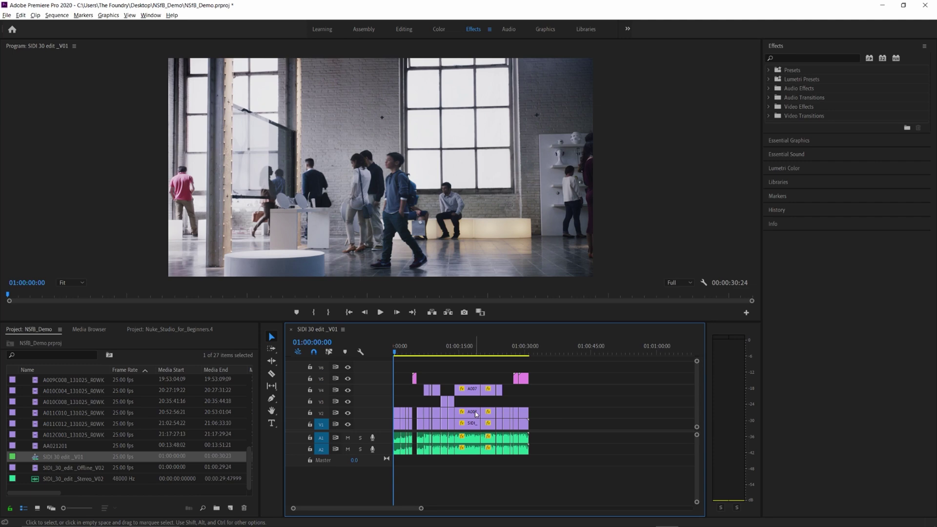
{"action": "left_click", "coordinate": [250, 523]}
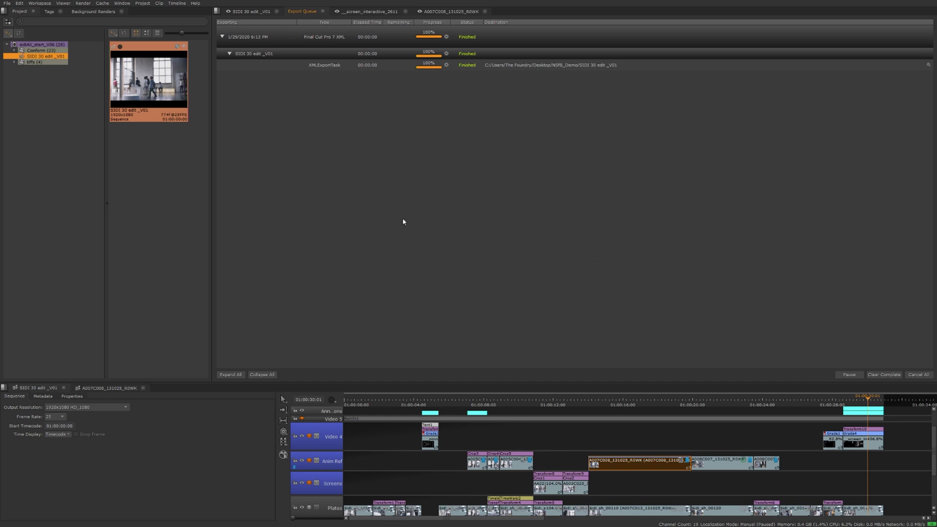
Check the tiffs bin, reselect the SIDI 30 edit _V01 bin, deselect the clip, and reopen Export (Ctrl+Shift+E).
{"action": "key", "text": "Down"}
{"action": "left_click", "coordinate": [172, 173]}
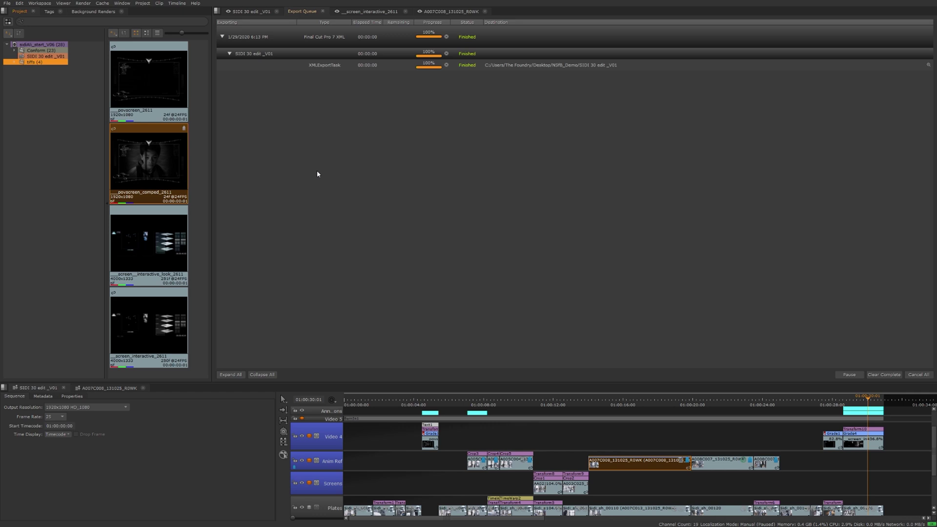
{"action": "left_click", "coordinate": [54, 57]}
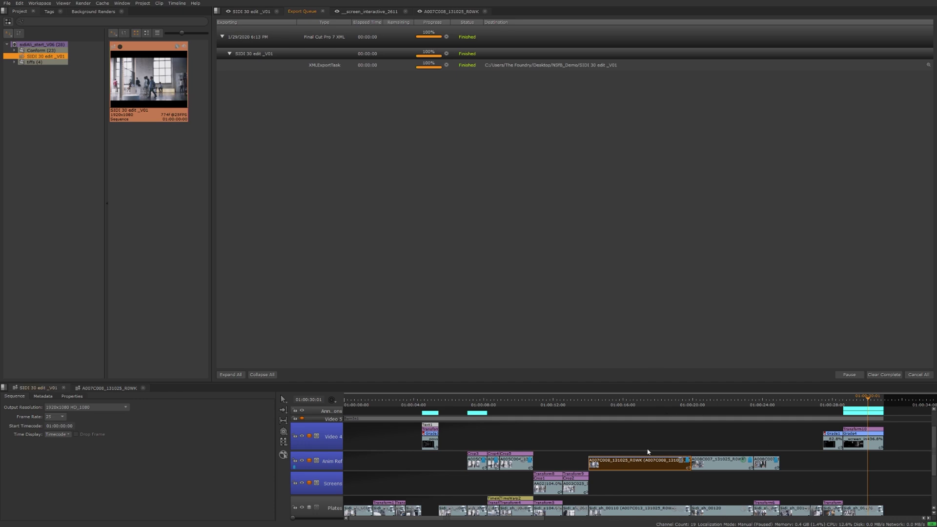
{"action": "left_click", "coordinate": [629, 490]}
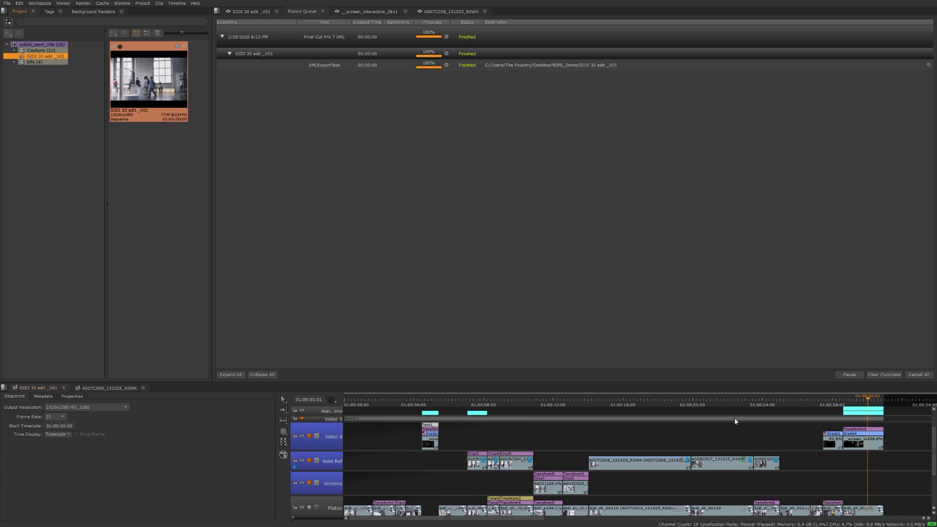
{"action": "key", "text": "ctrl+shift+e"}
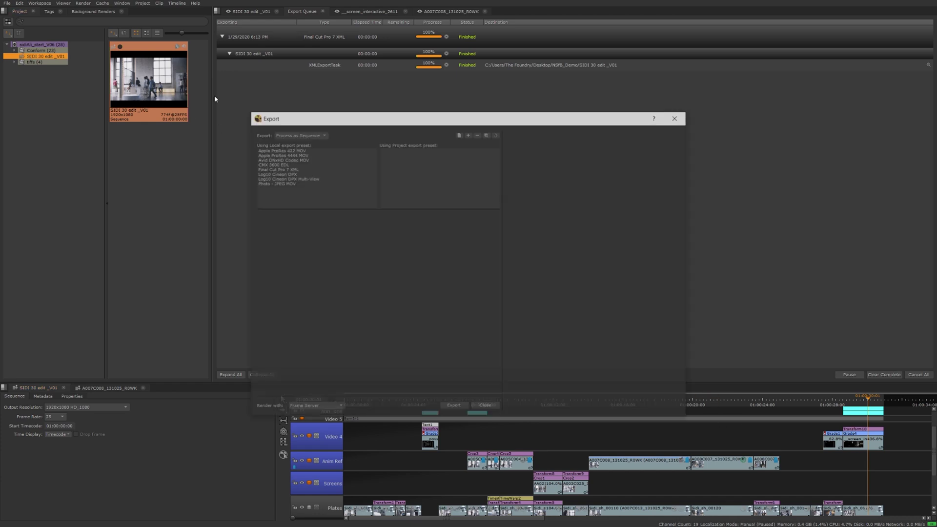
Switch the export to Process as Shots and close the dialog without exporting.
{"action": "left_click", "coordinate": [308, 139]}
{"action": "left_click", "coordinate": [303, 142]}
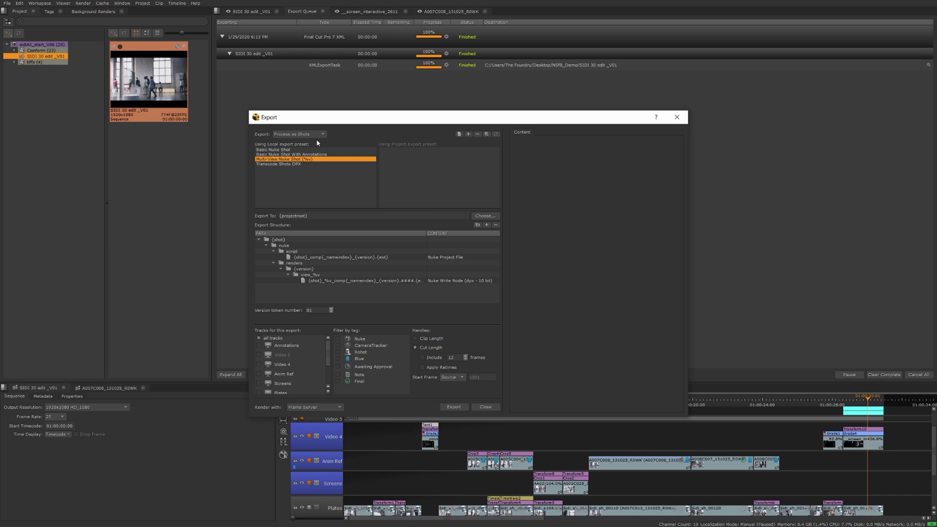
{"action": "left_click", "coordinate": [483, 407]}
Move to the green SCANNING frame at 01:00:04:23 and select the Video 4 text clip.
{"action": "left_click", "coordinate": [482, 404]}
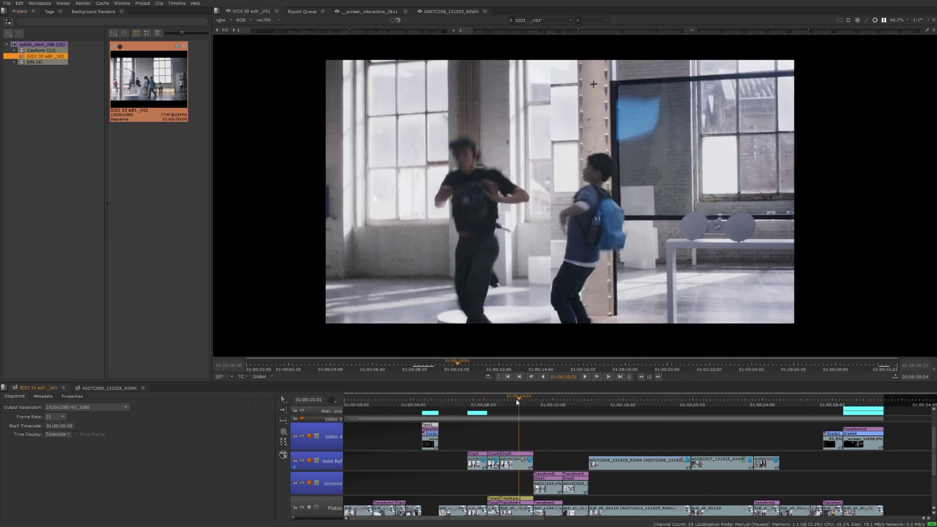
{"action": "left_click_drag", "start_coordinate": [518, 402], "coordinate": [431, 401]}
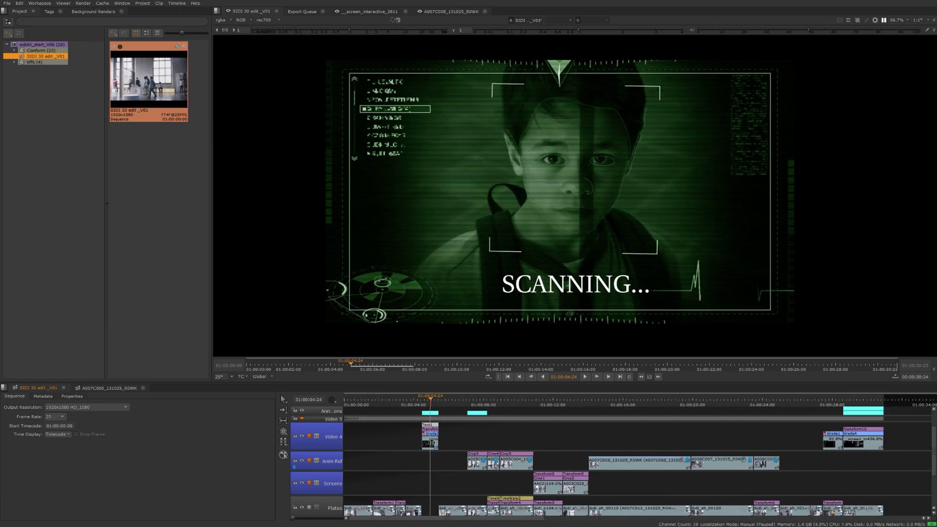
{"action": "left_click", "coordinate": [432, 442]}
Open export settings from the Video 4 clip's context menu, keeping Process as Shots.
{"action": "right_click", "coordinate": [429, 446]}
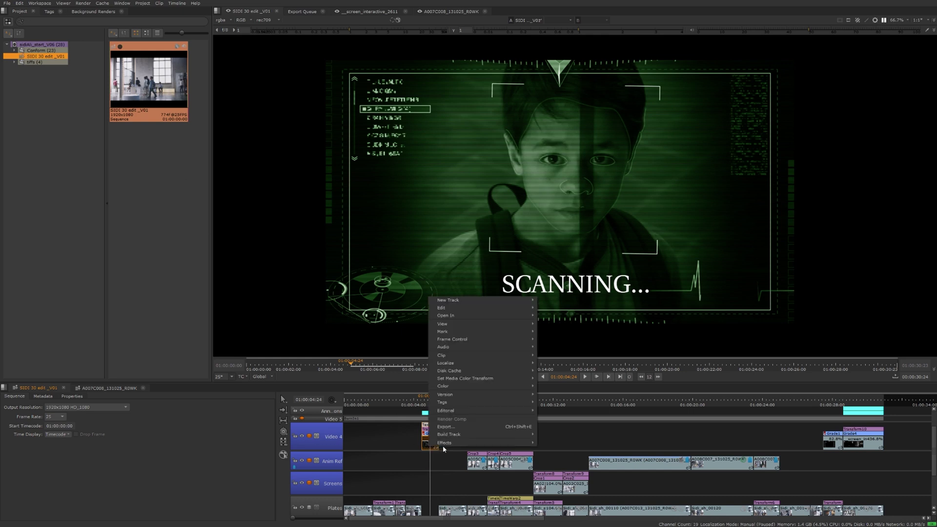
{"action": "left_click", "coordinate": [446, 426]}
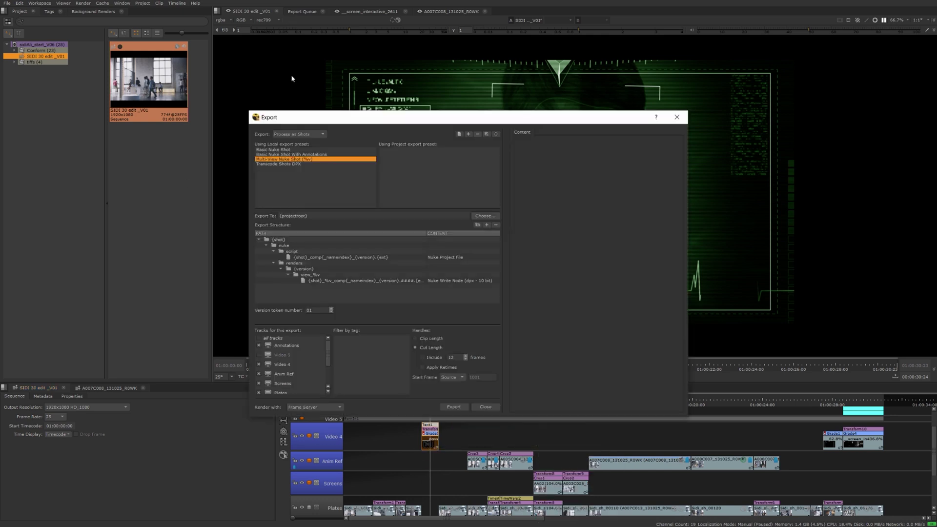
{"action": "left_click", "coordinate": [304, 136]}
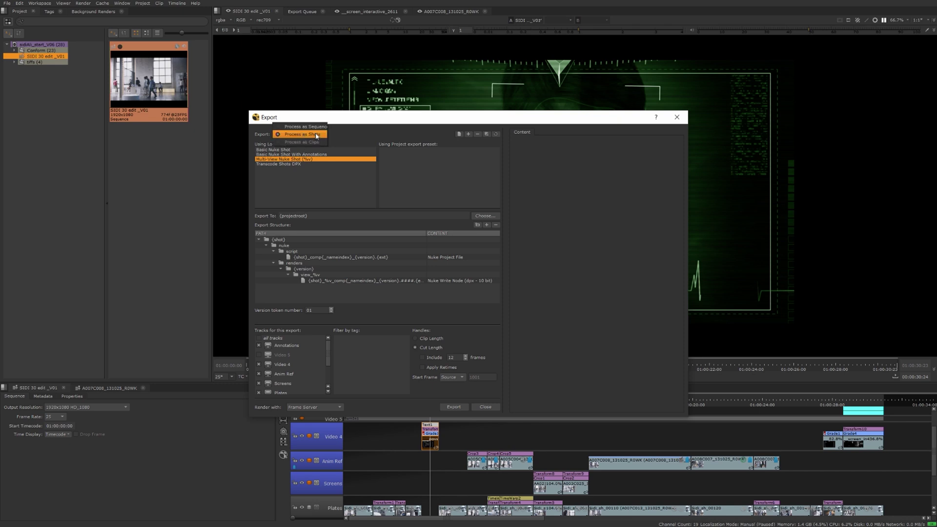
{"action": "left_click", "coordinate": [303, 135]}
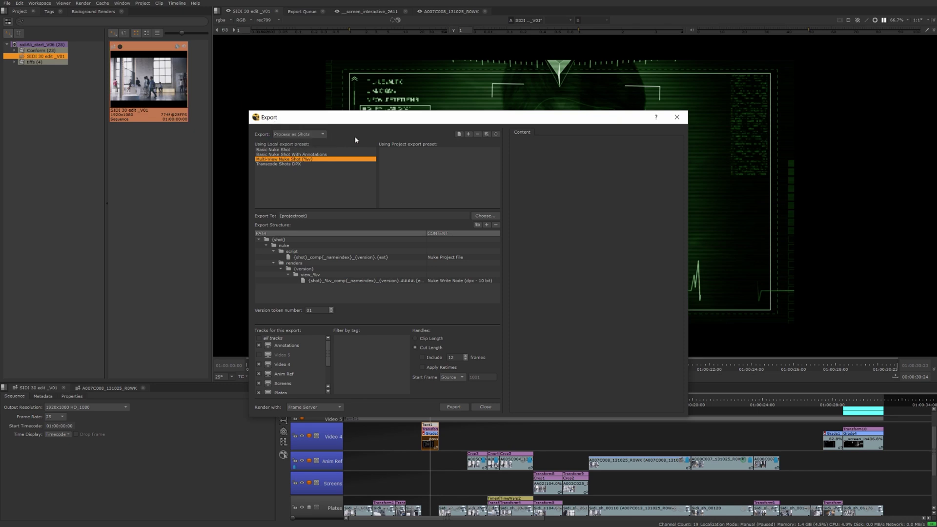
Compare the local shot presets and choose Basic Nuke Shot With Annotations.
{"action": "left_click", "coordinate": [292, 150]}
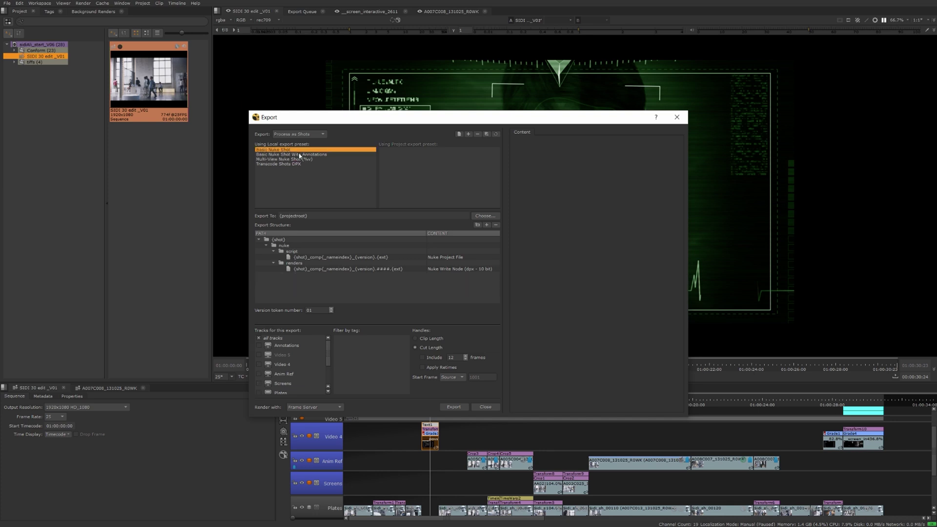
{"action": "left_click", "coordinate": [273, 155]}
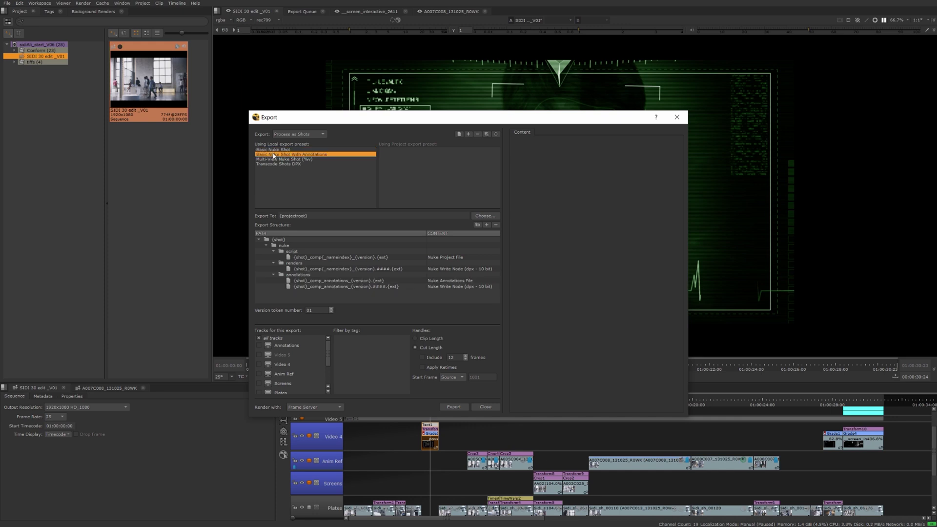
{"action": "left_click", "coordinate": [274, 159]}
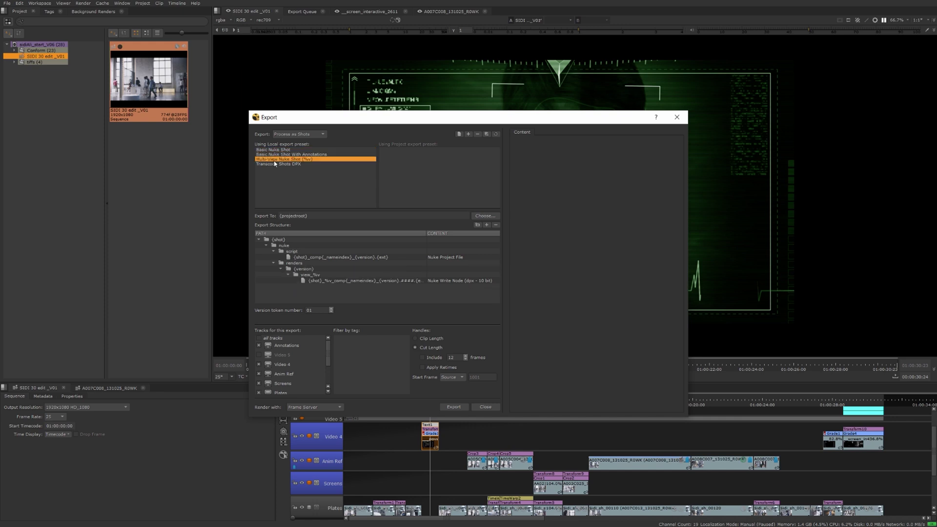
{"action": "left_click", "coordinate": [275, 164]}
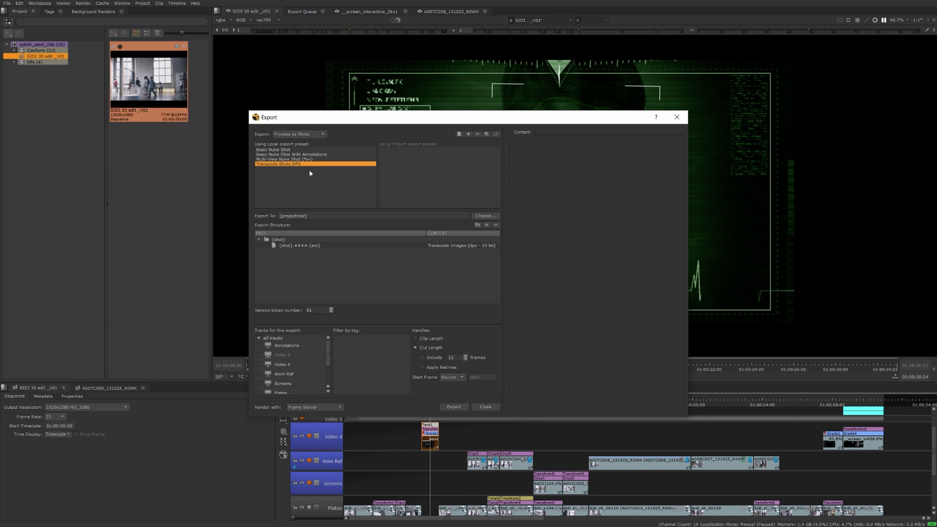
{"action": "left_click", "coordinate": [288, 155]}
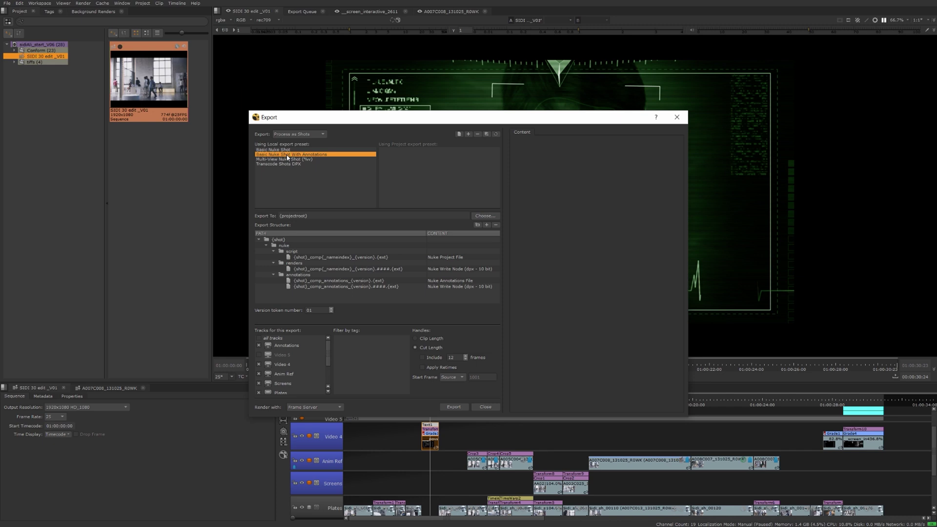
Set Export To the NSfB_Demo folder and inspect the script and renders structure rows.
{"action": "left_click", "coordinate": [483, 216]}
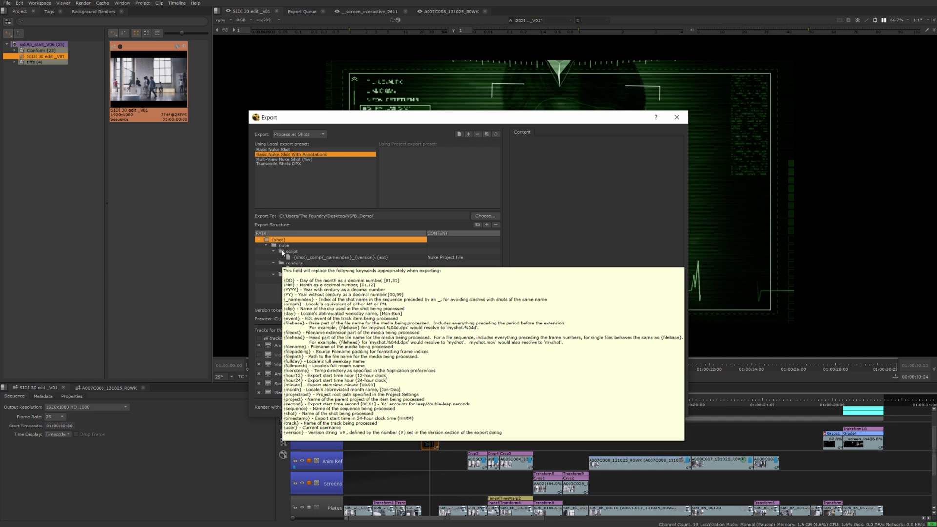
{"action": "left_click", "coordinate": [310, 257]}
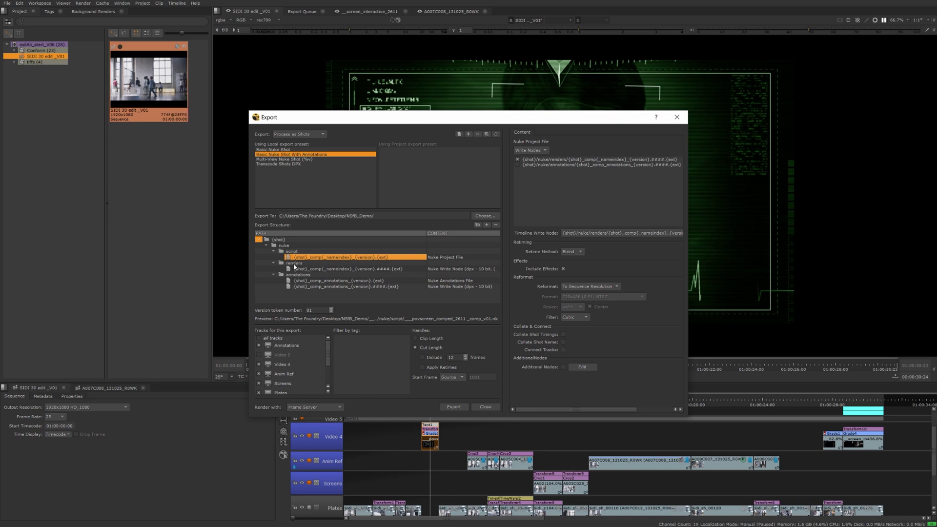
{"action": "left_click", "coordinate": [294, 263]}
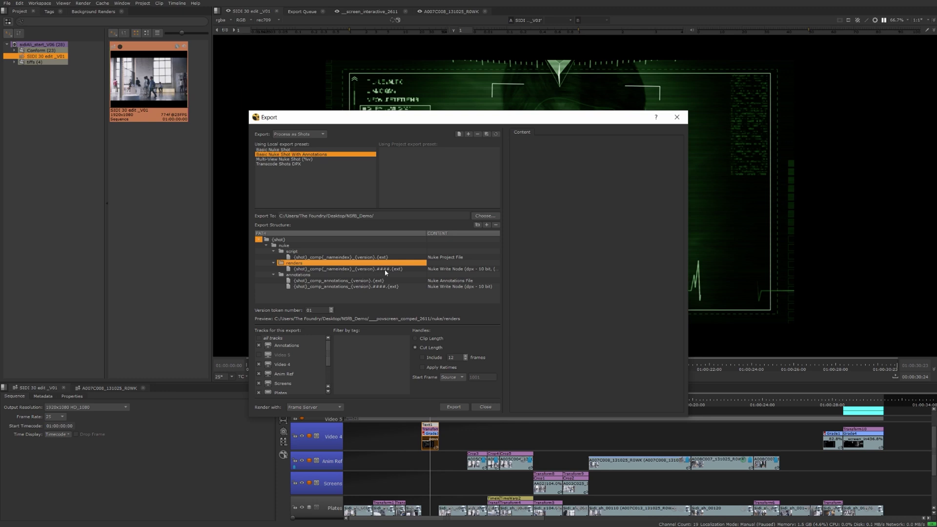
{"action": "left_click", "coordinate": [313, 269]}
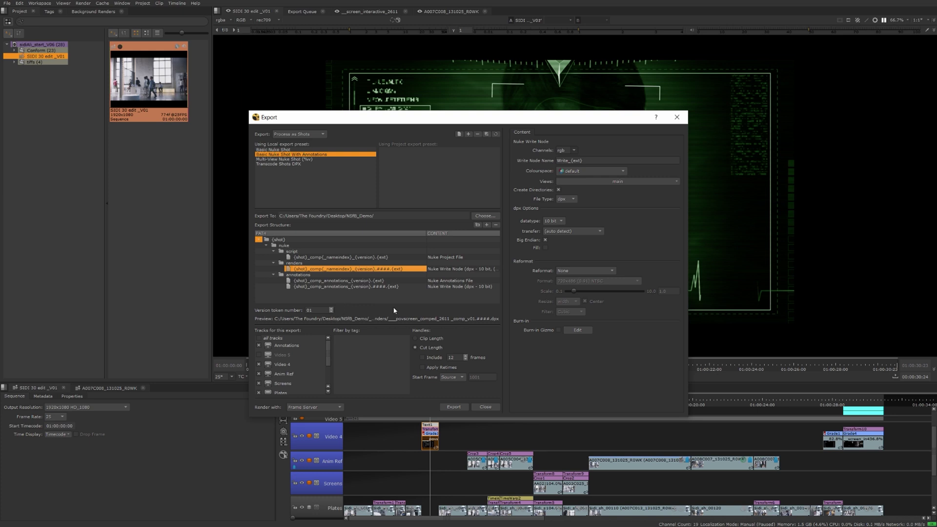
Inspect the annotations rows, then include all tracks in the export.
{"action": "left_click", "coordinate": [286, 276]}
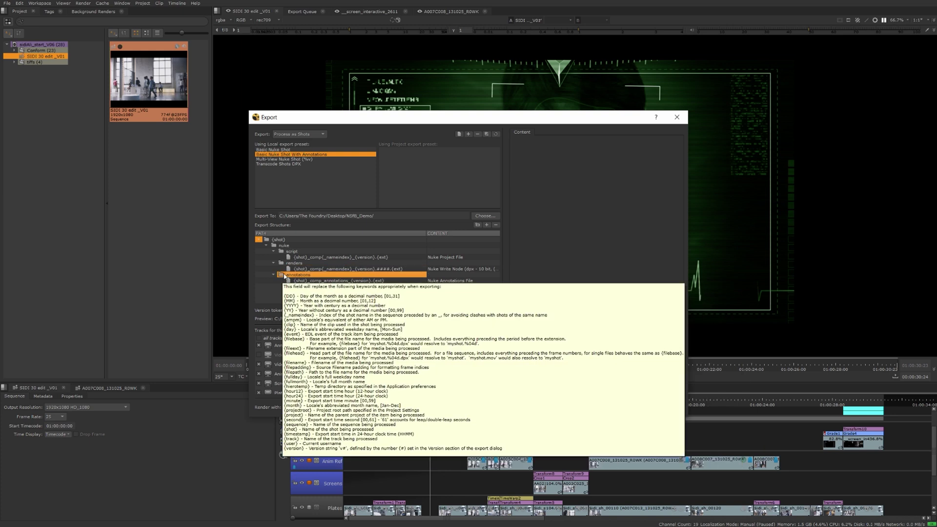
{"action": "left_click", "coordinate": [277, 282]}
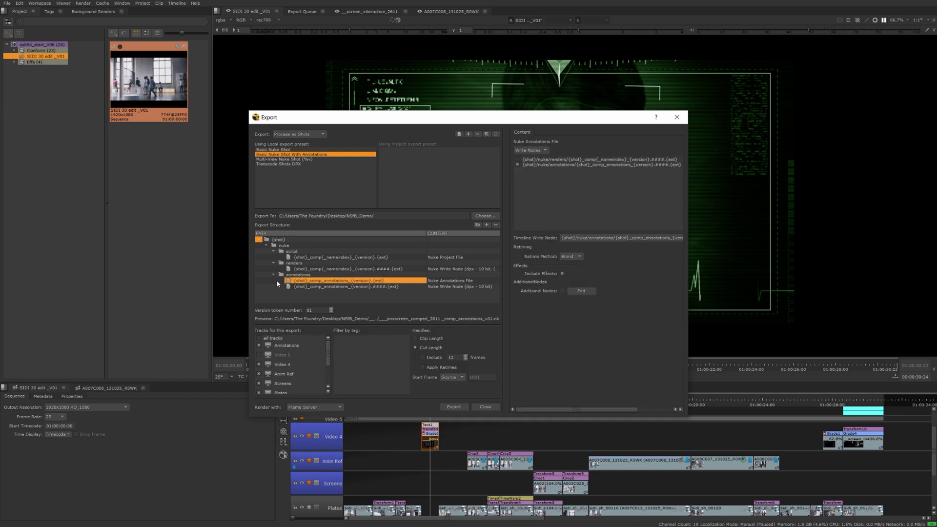
{"action": "left_click", "coordinate": [330, 288]}
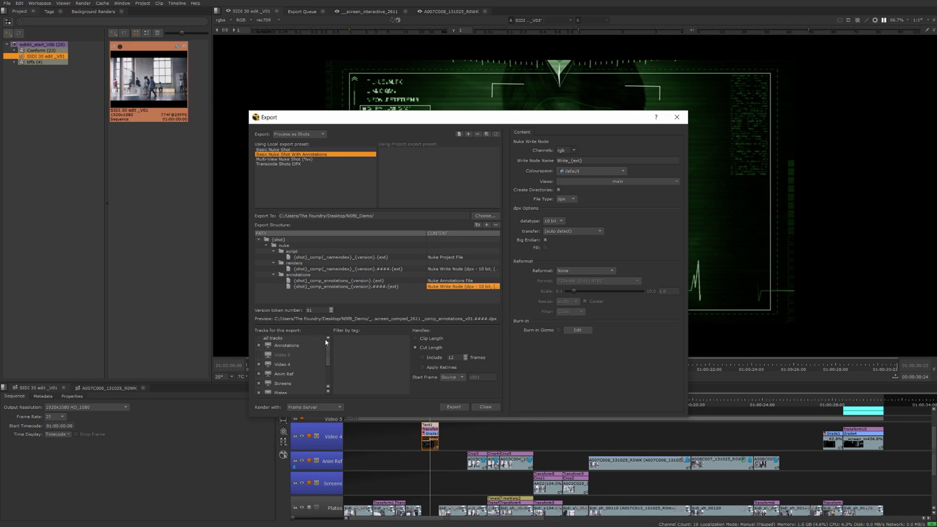
{"action": "left_click", "coordinate": [285, 338]}
Leave frame handles off and set the export Start Frame to Custom 1001.
{"action": "left_click", "coordinate": [424, 357]}
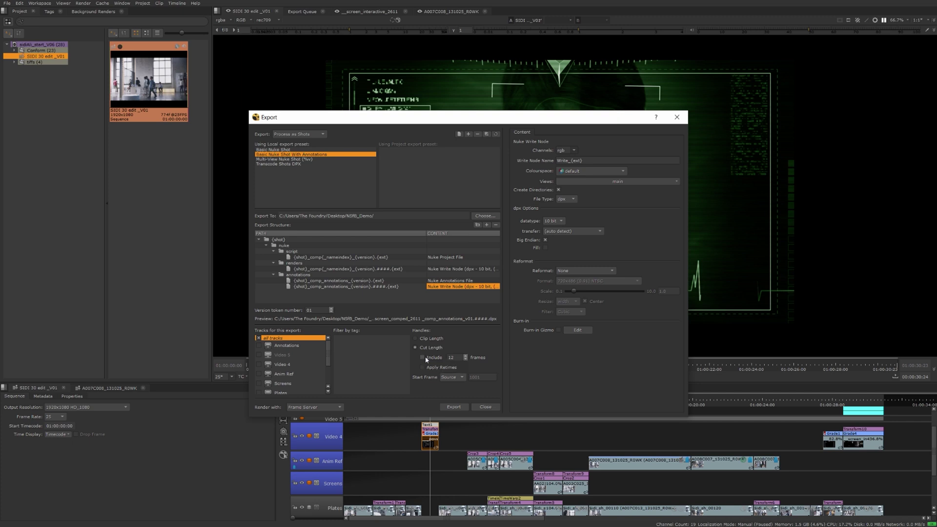
{"action": "left_click", "coordinate": [422, 357]}
{"action": "left_click", "coordinate": [453, 378]}
{"action": "left_click", "coordinate": [454, 386]}
Run the shot export, reopen export settings for the Video 4 clip, and open NSfB_Demo.
{"action": "left_click", "coordinate": [454, 407]}
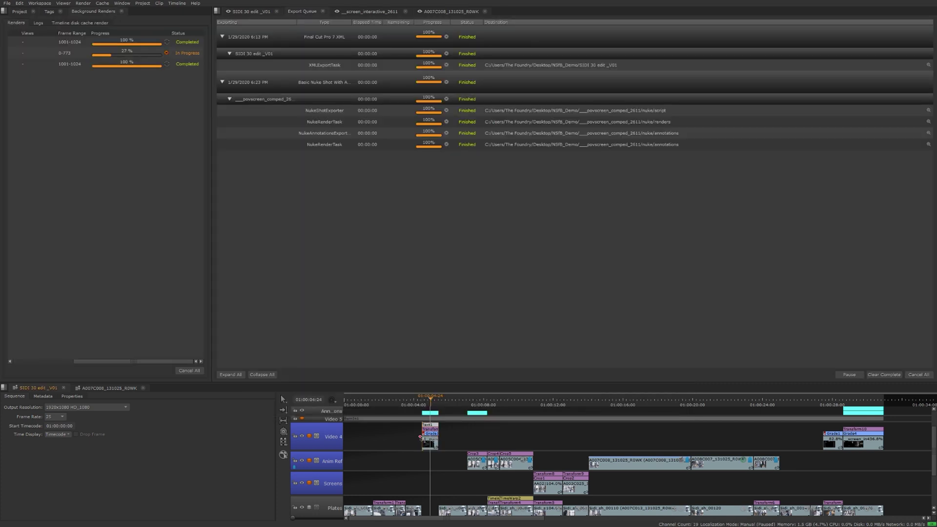
{"action": "left_click", "coordinate": [426, 444]}
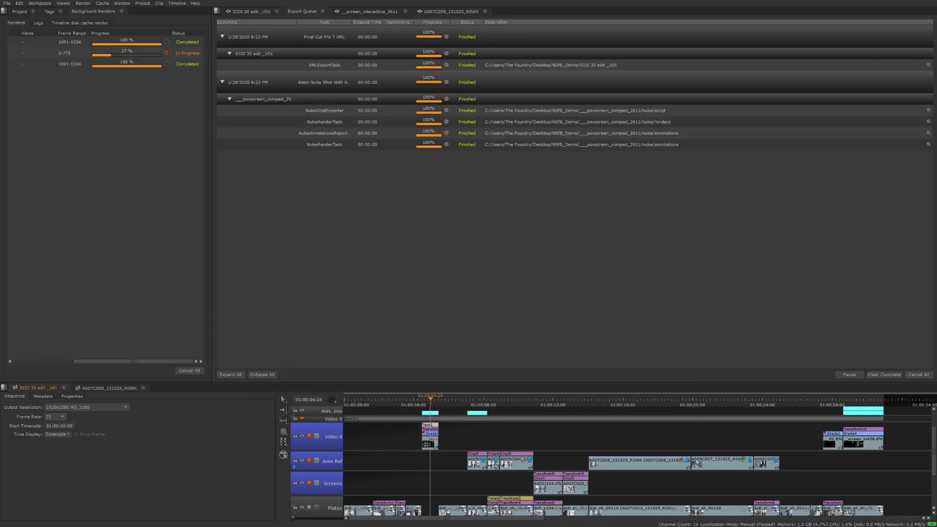
{"action": "right_click", "coordinate": [426, 444]}
{"action": "left_click", "coordinate": [454, 423]}
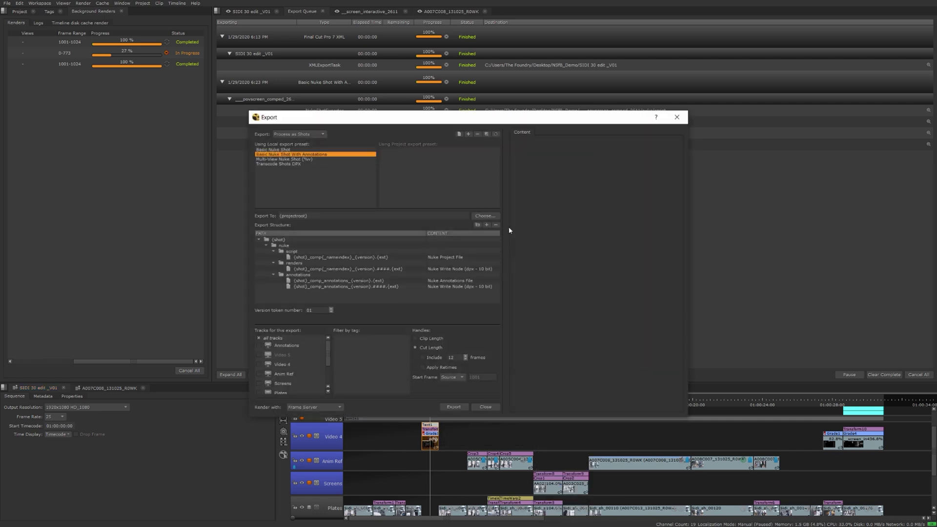
{"action": "left_click", "coordinate": [377, 525]}
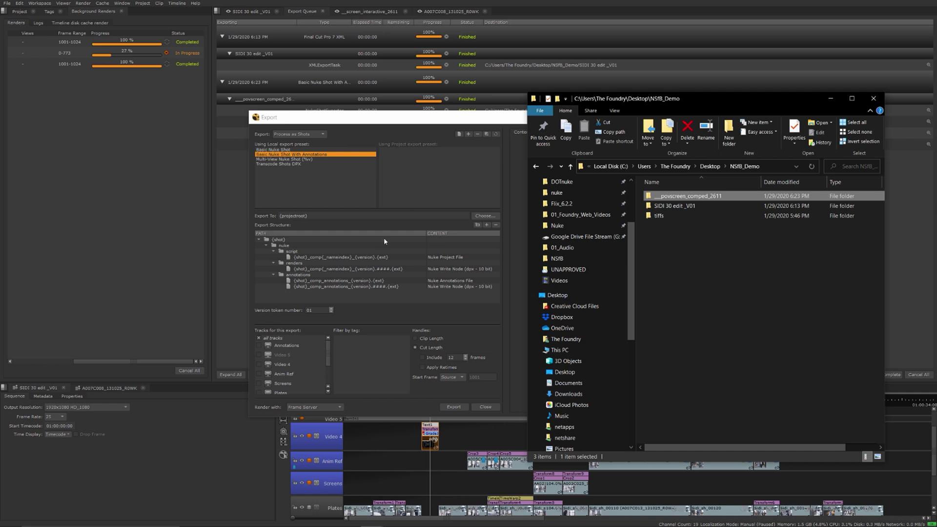
Inspect the shot's nuke script, renders and annotations folders, widening the Name column.
{"action": "double_click", "coordinate": [653, 197]}
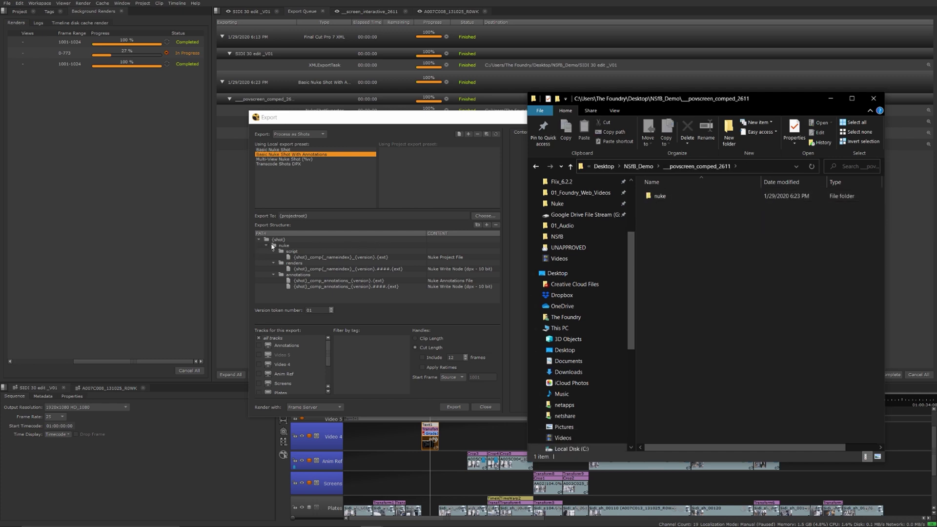
{"action": "double_click", "coordinate": [651, 196]}
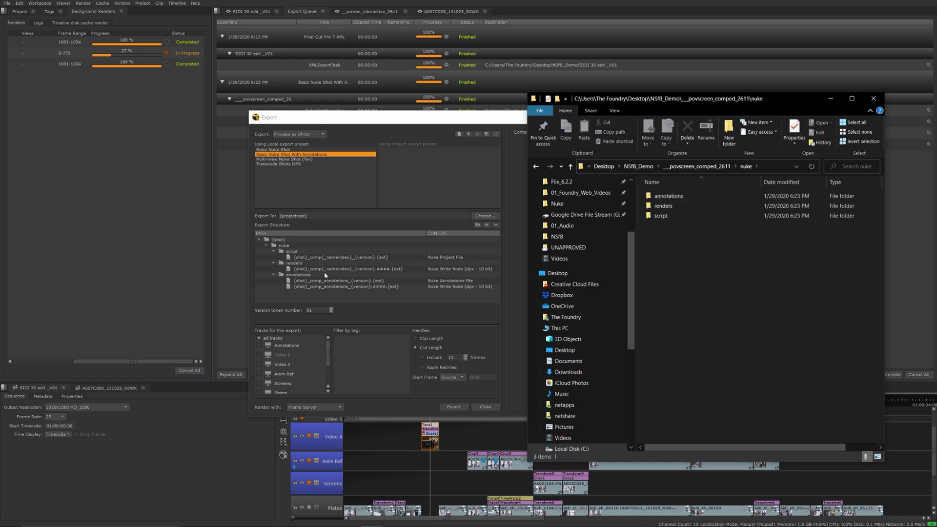
{"action": "double_click", "coordinate": [652, 216]}
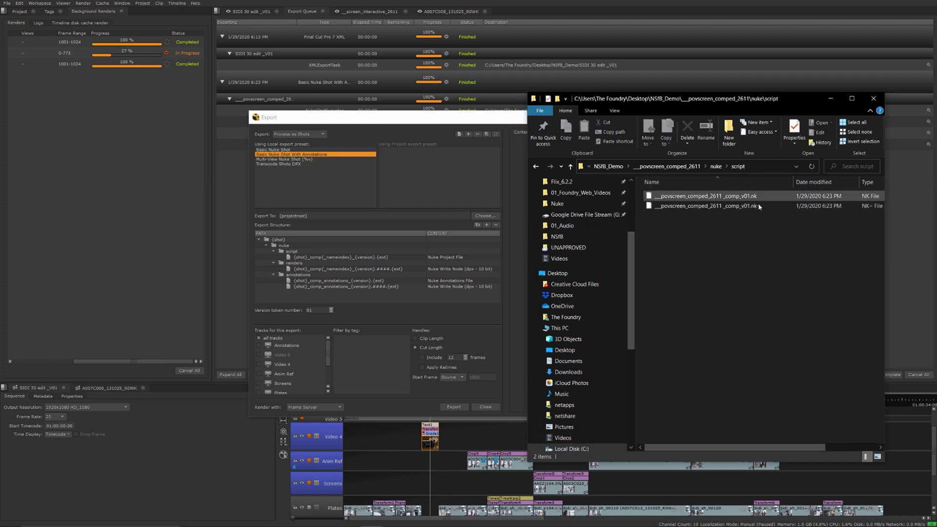
{"action": "left_click", "coordinate": [716, 167]}
{"action": "double_click", "coordinate": [663, 206]}
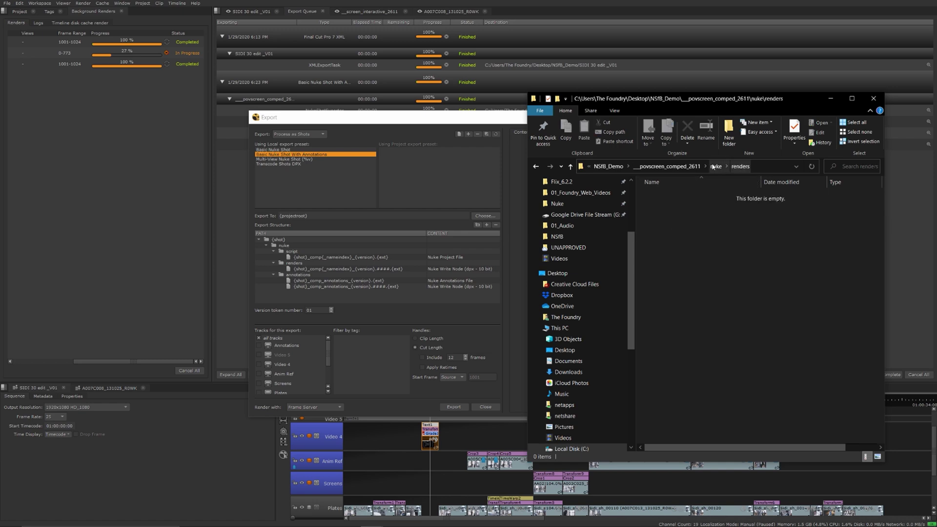
{"action": "left_click", "coordinate": [716, 166]}
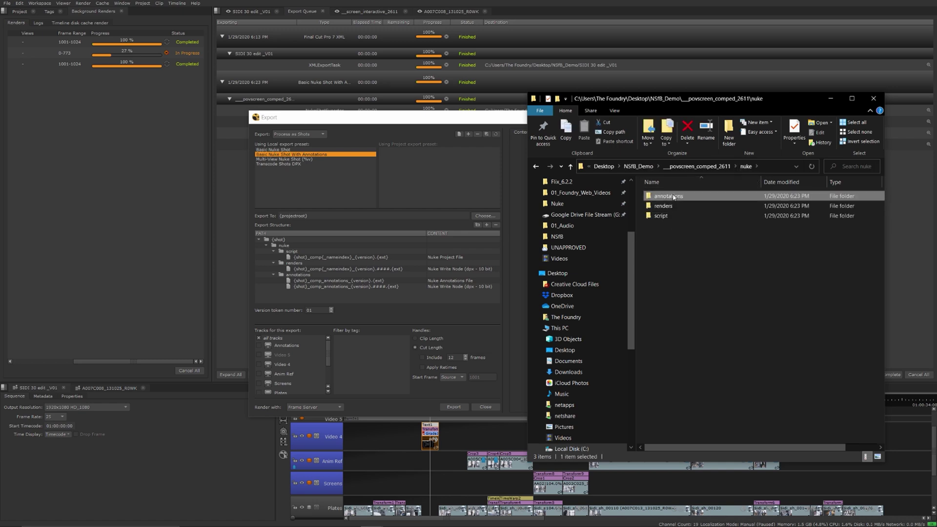
{"action": "double_click", "coordinate": [673, 196]}
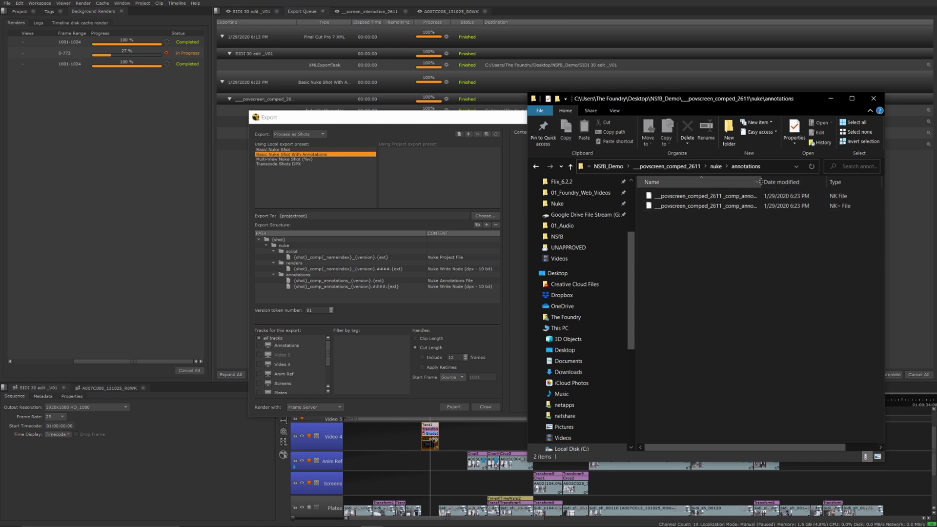
{"action": "left_click_drag", "start_coordinate": [760, 182], "coordinate": [801, 182]}
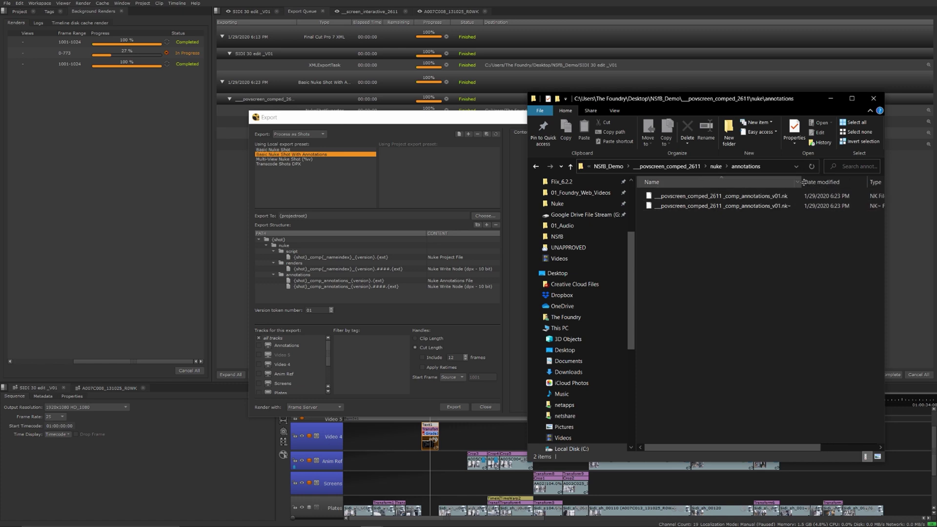
{"action": "left_click", "coordinate": [716, 166]}
Close File Explorer and the Export dialog to reveal the finished Export Queue.
{"action": "left_click", "coordinate": [874, 98]}
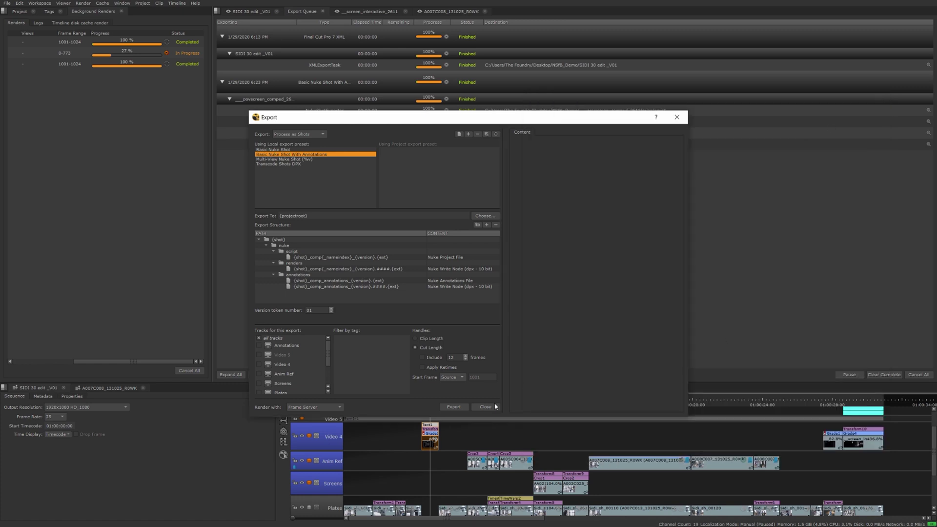
{"action": "left_click", "coordinate": [487, 407]}
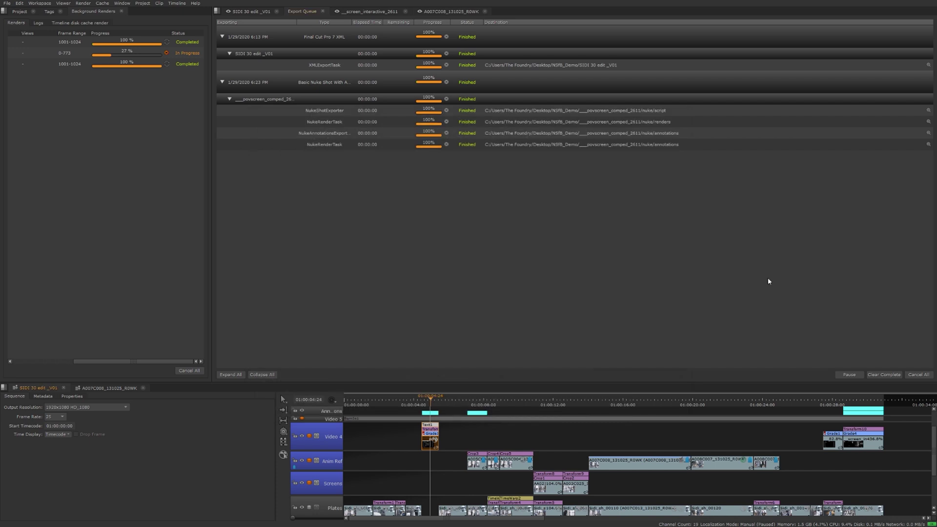